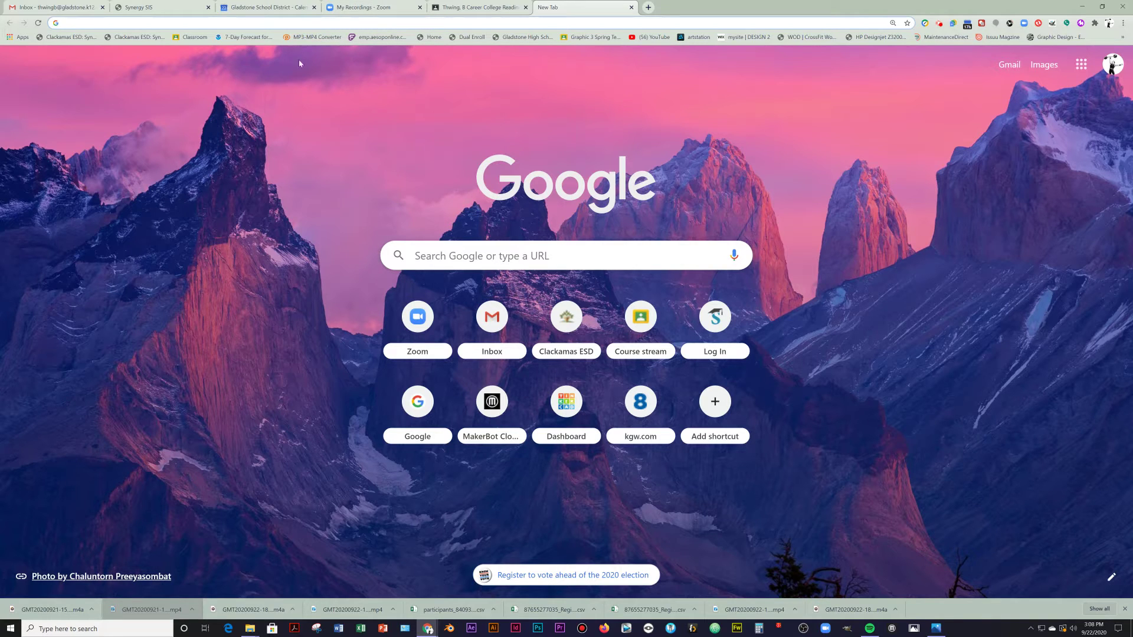
In File Explorer, open Documents > Zoom > 2020-09-22 meeting folder containing meeting_saved_chat.txt
click(250, 629)
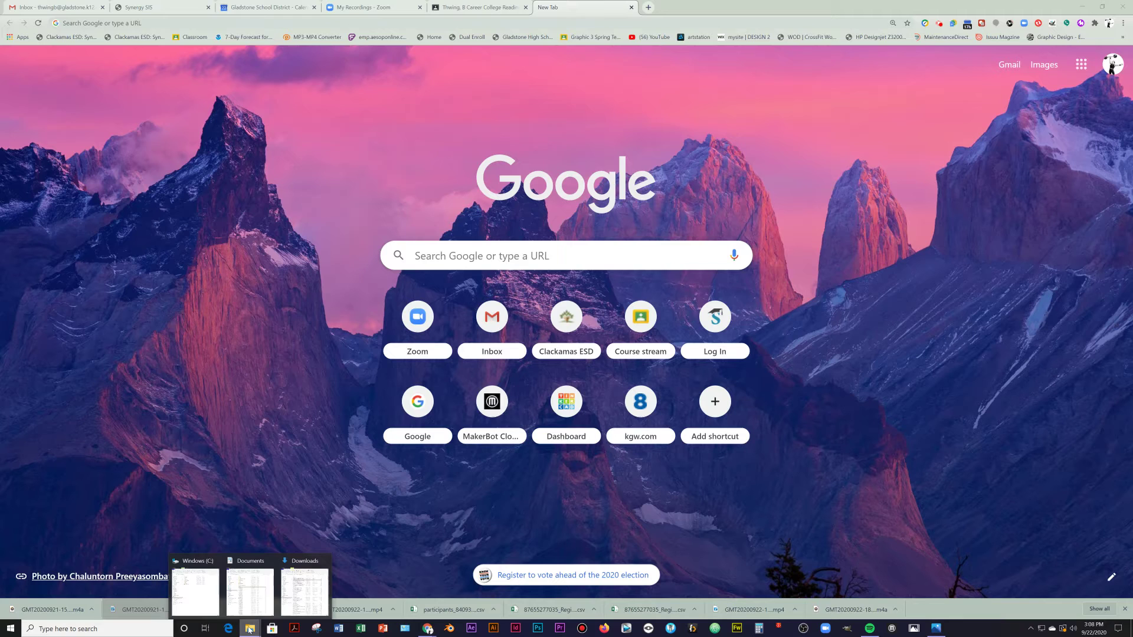
click(190, 599)
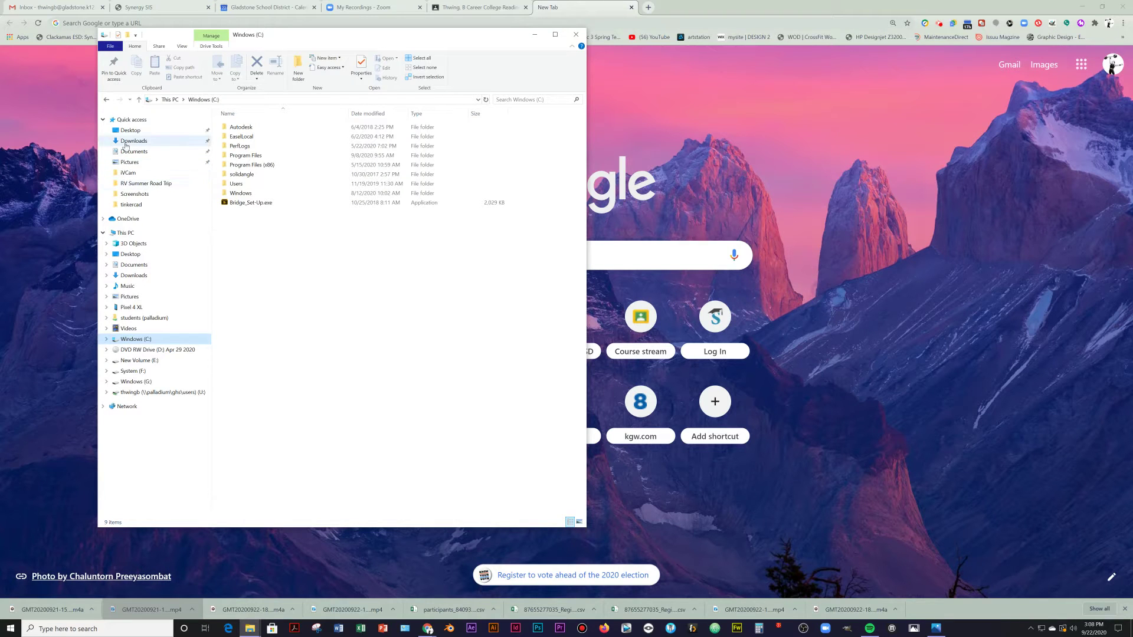
click(146, 268)
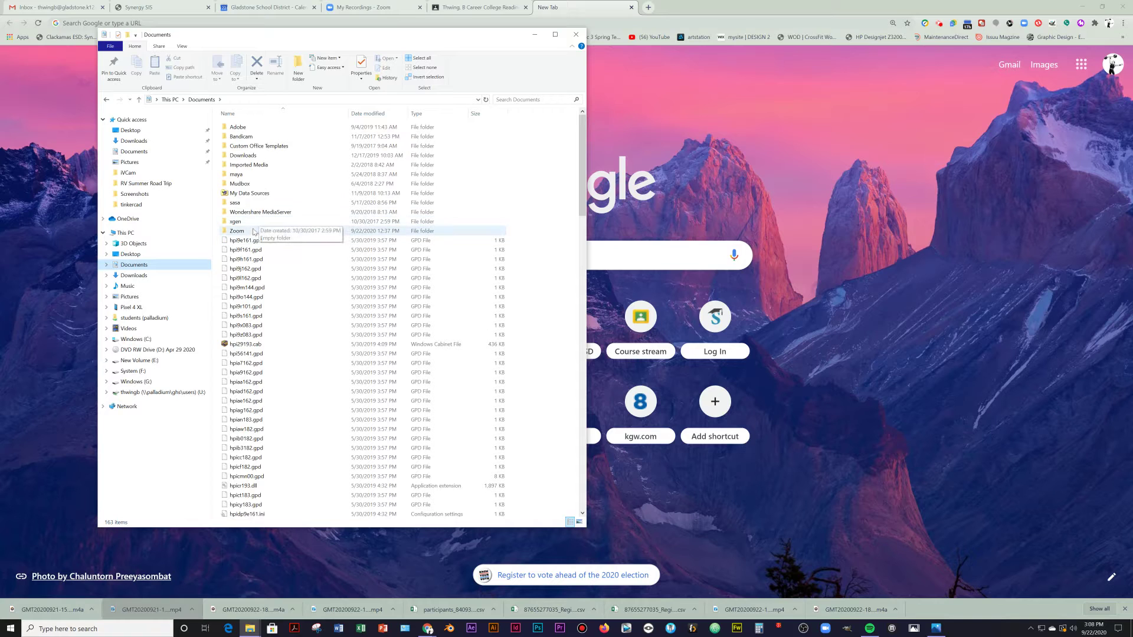
double_click(252, 233)
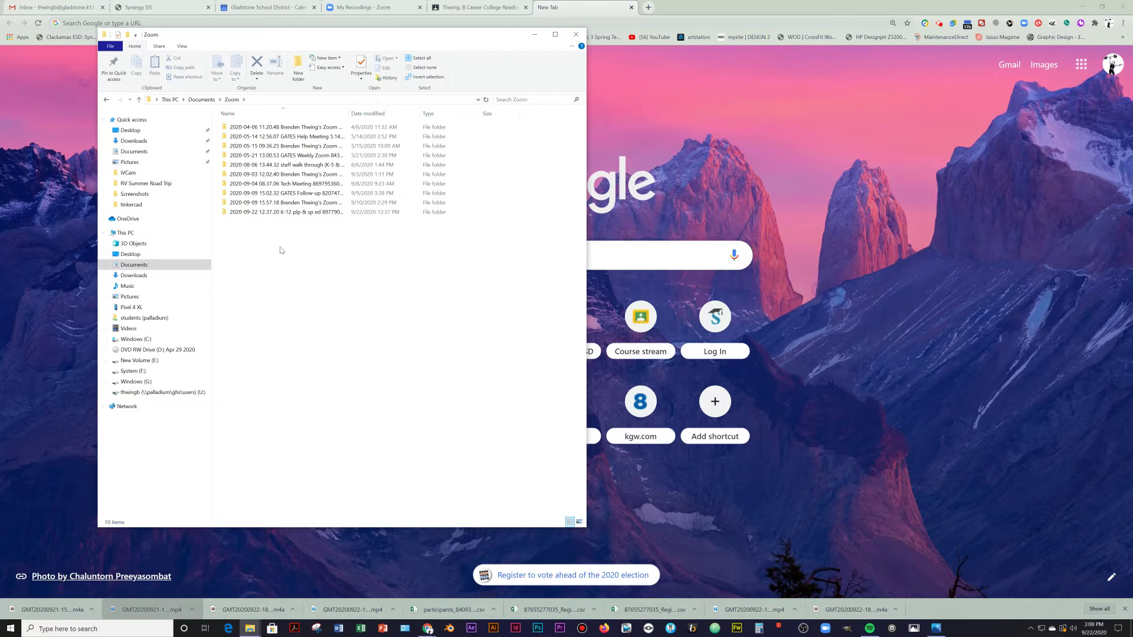
double_click(271, 128)
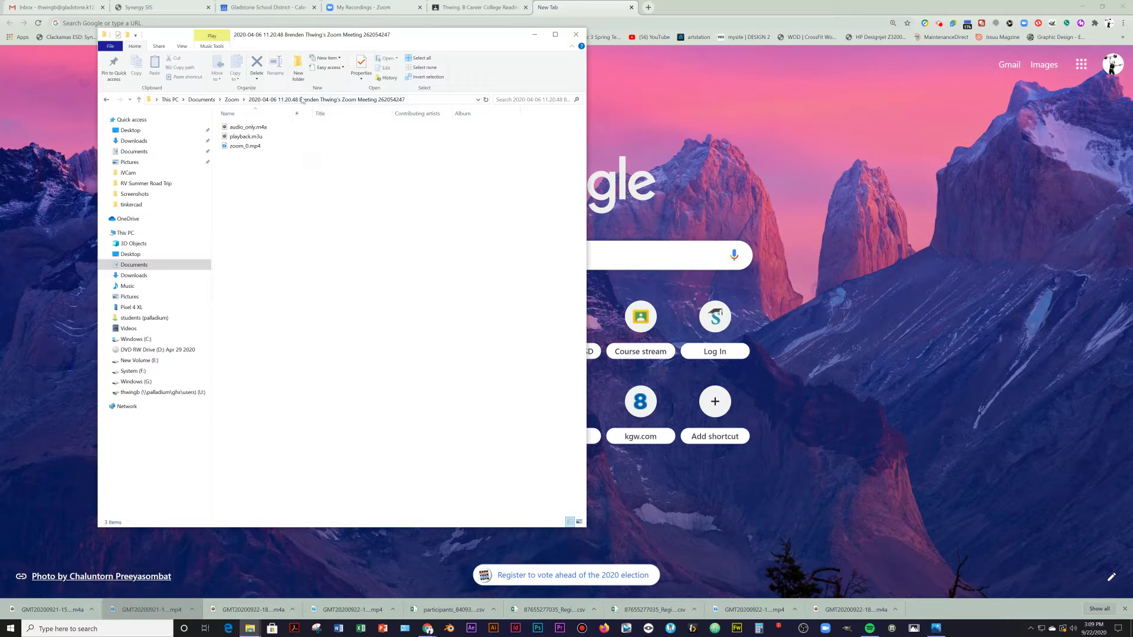
click(232, 100)
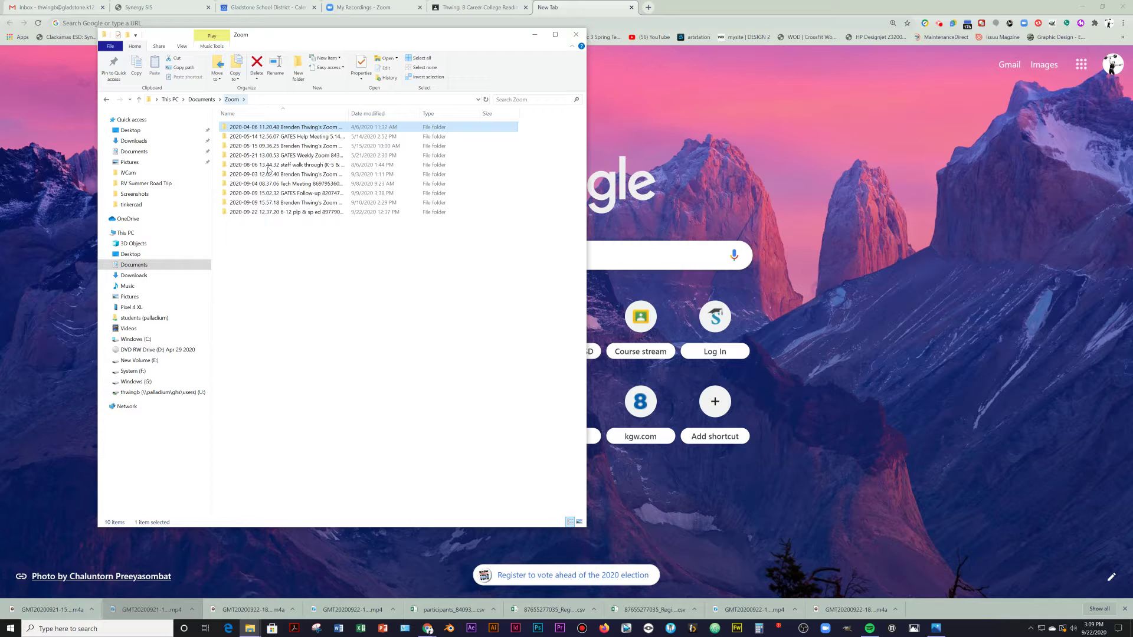
double_click(290, 214)
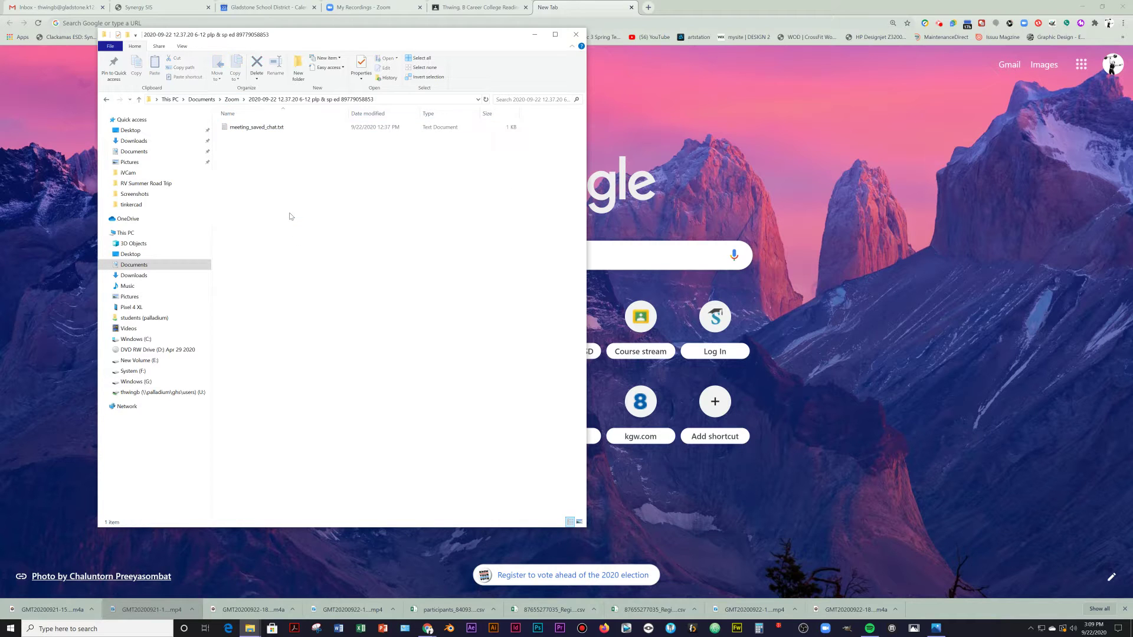
double_click(275, 128)
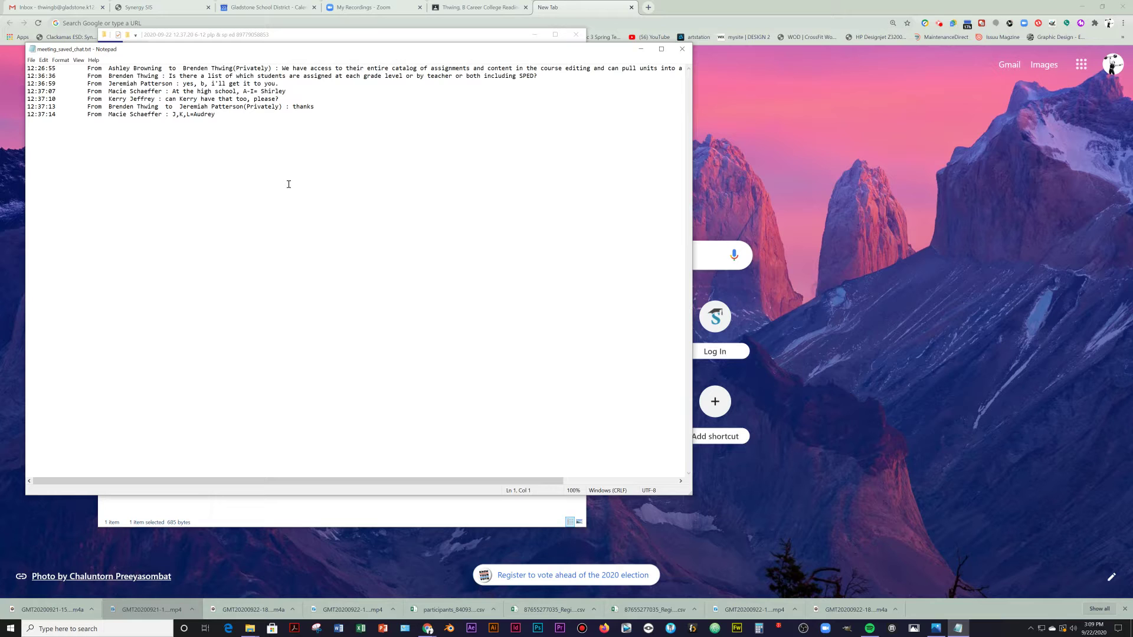
click(684, 52)
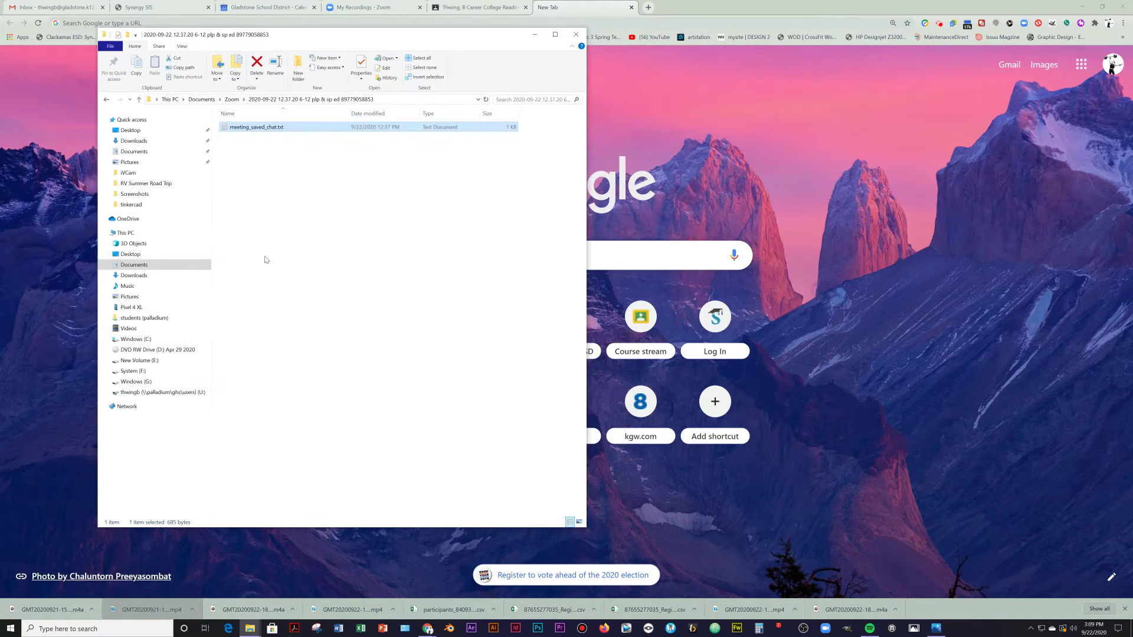
click(286, 100)
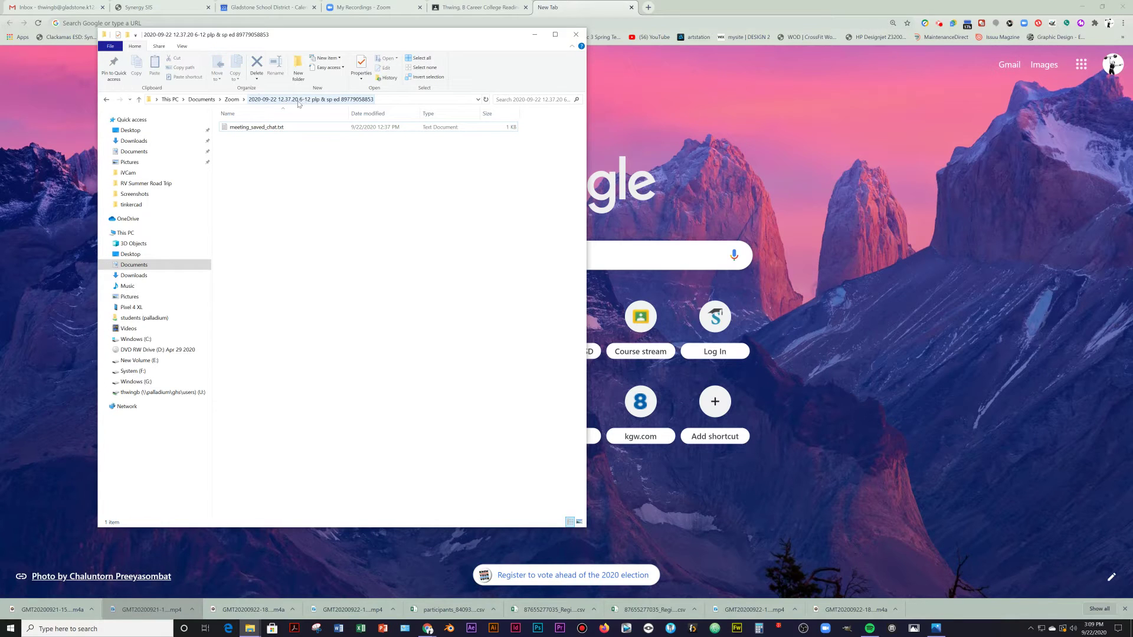
Close Explorer and download both files of the Sep 22, 2020 11:19 AM Zoom cloud recording
click(576, 34)
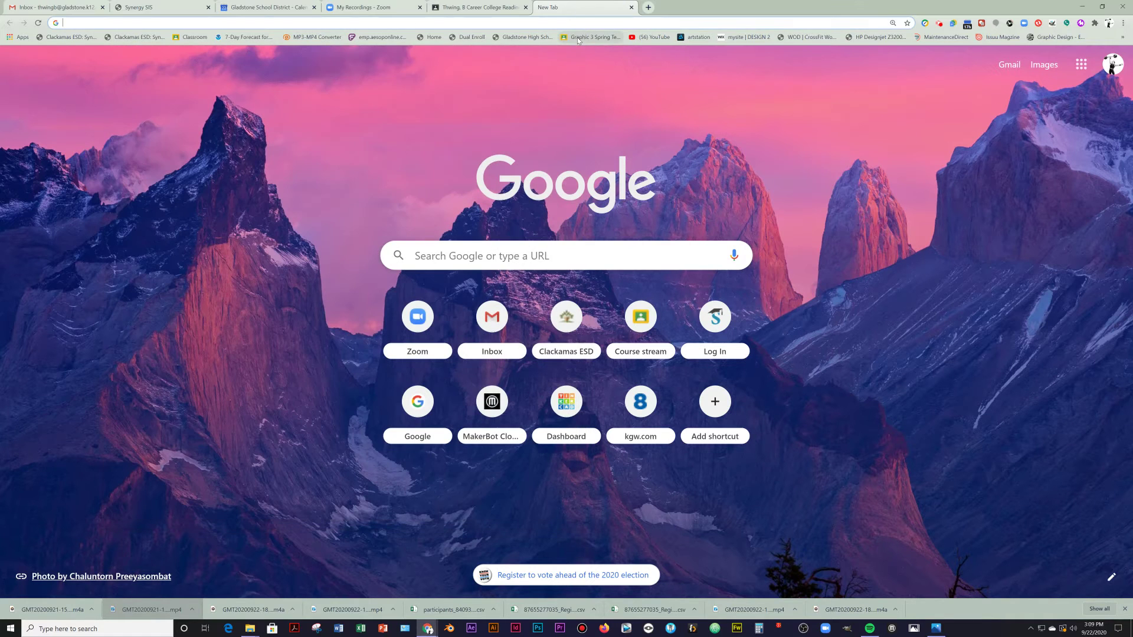
click(400, 5)
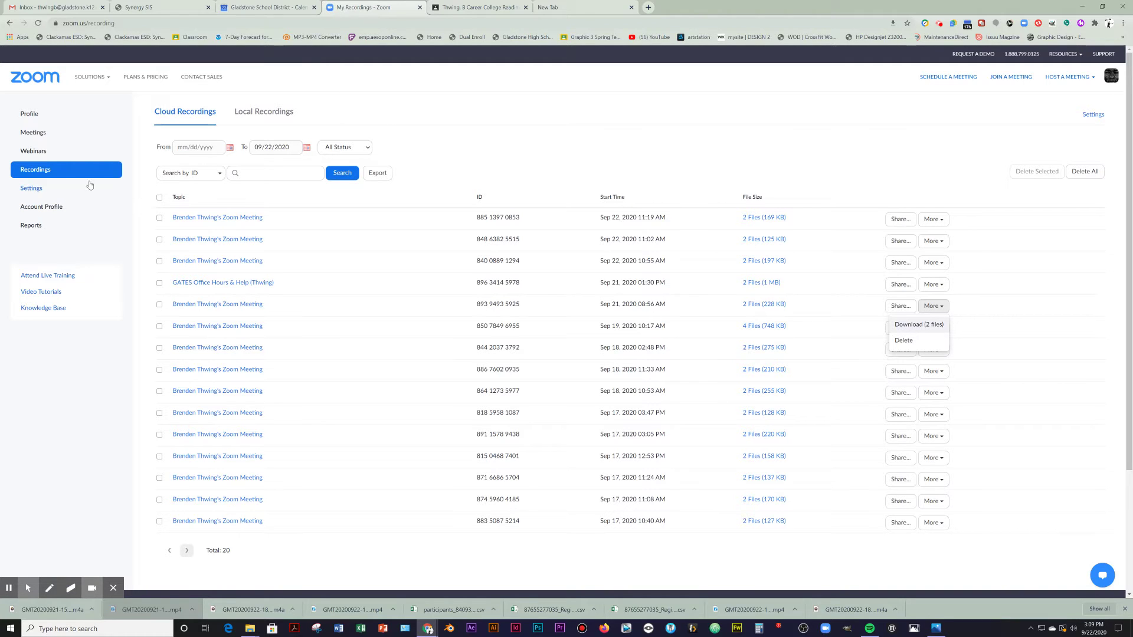
click(61, 173)
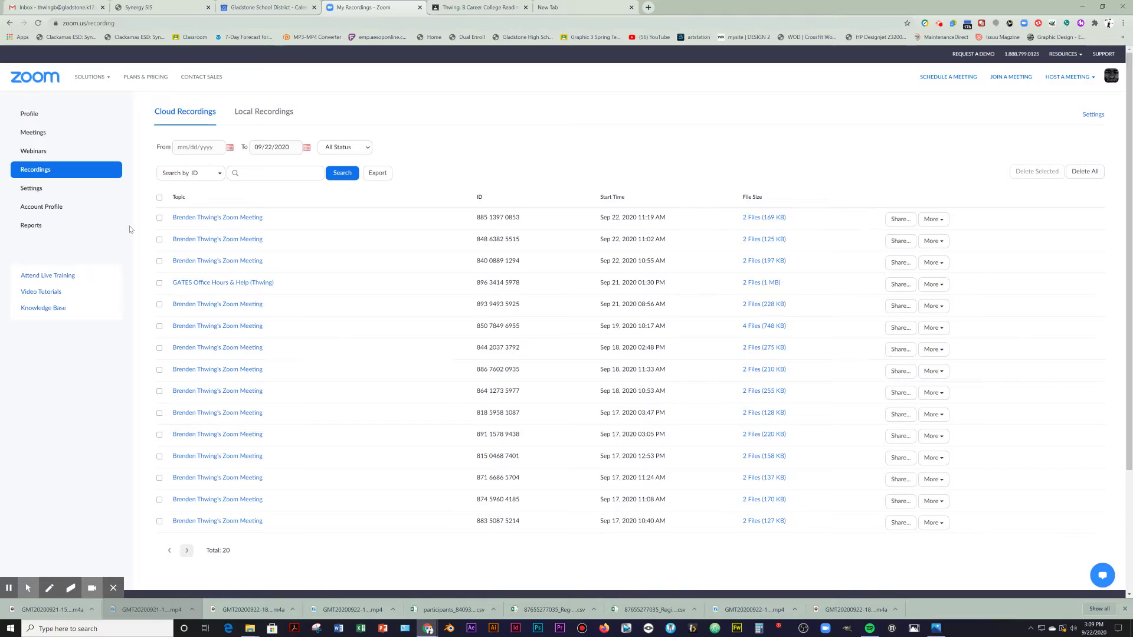
click(160, 218)
click(941, 221)
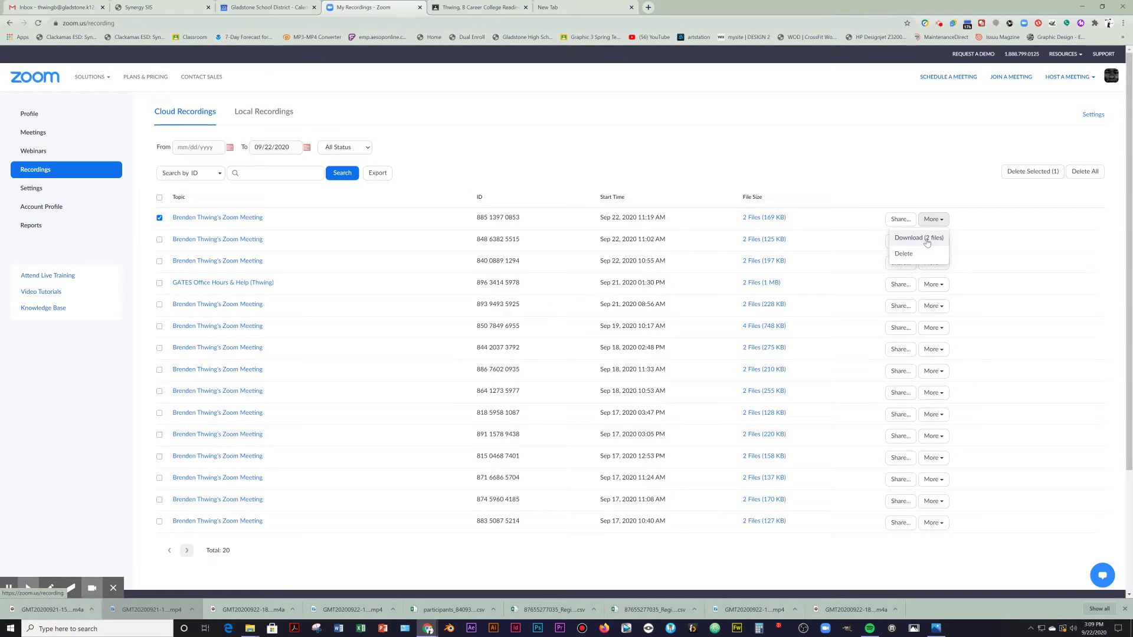
click(925, 238)
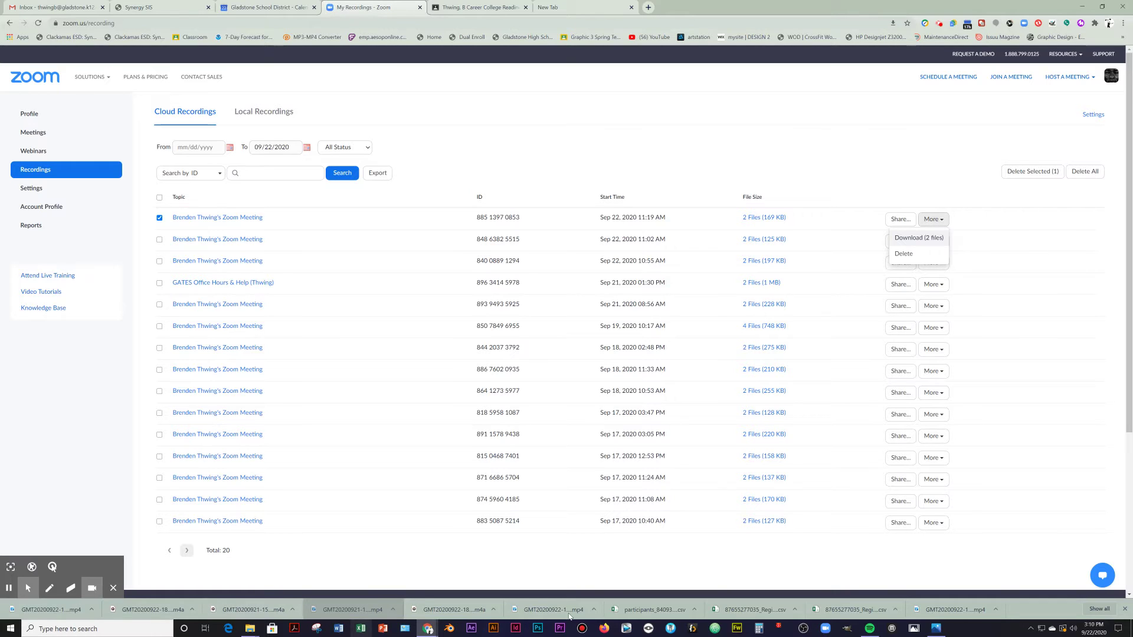
In Photos, start a new video project and begin naming it 'Period 5 9.22.20 Zoom Mtg'
click(914, 629)
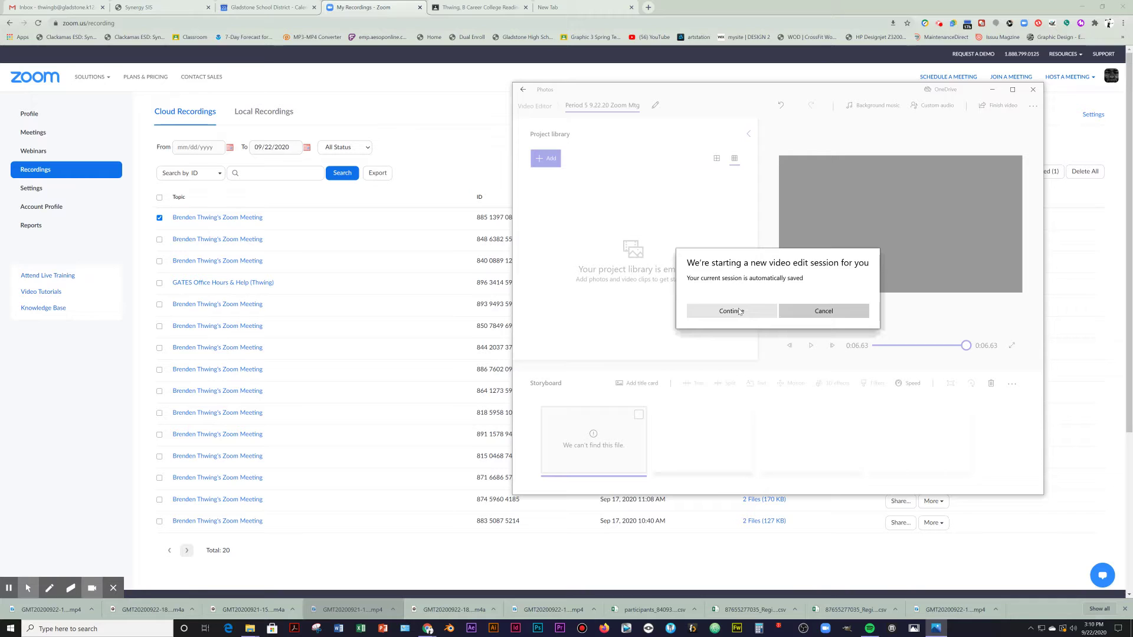
click(730, 311)
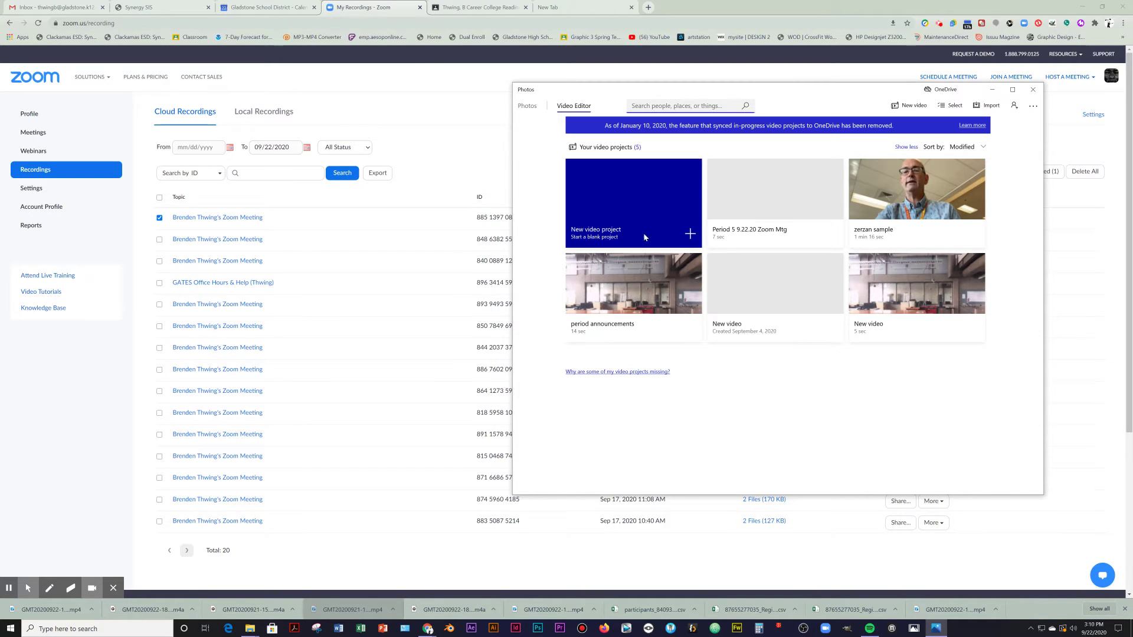
click(687, 235)
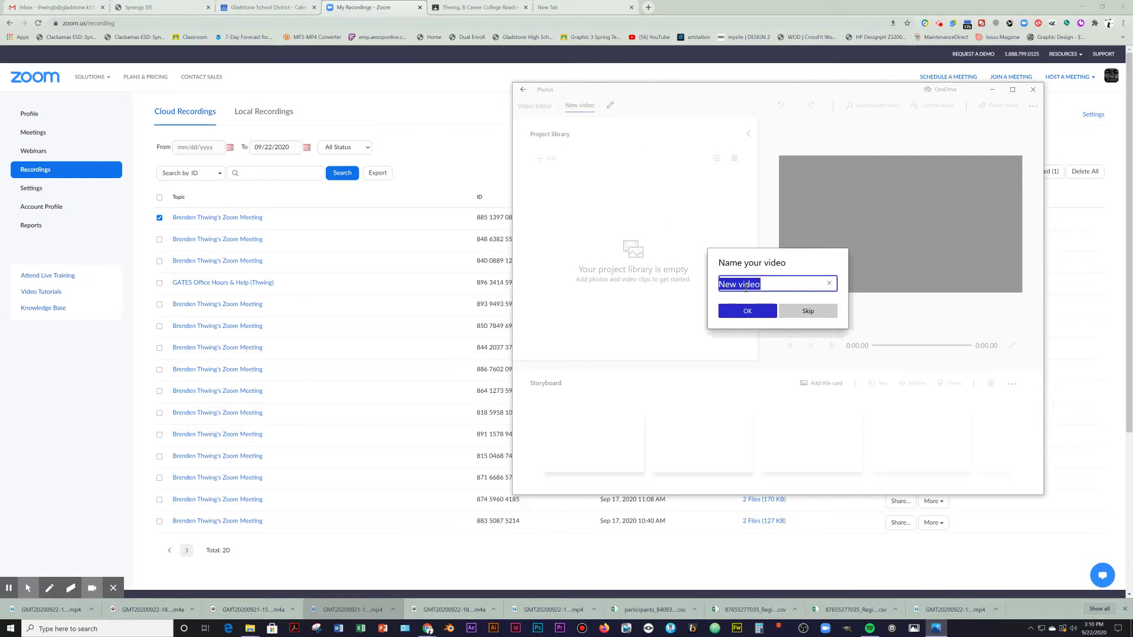
text(Period 5 9.22.20 Zoom Mrt)
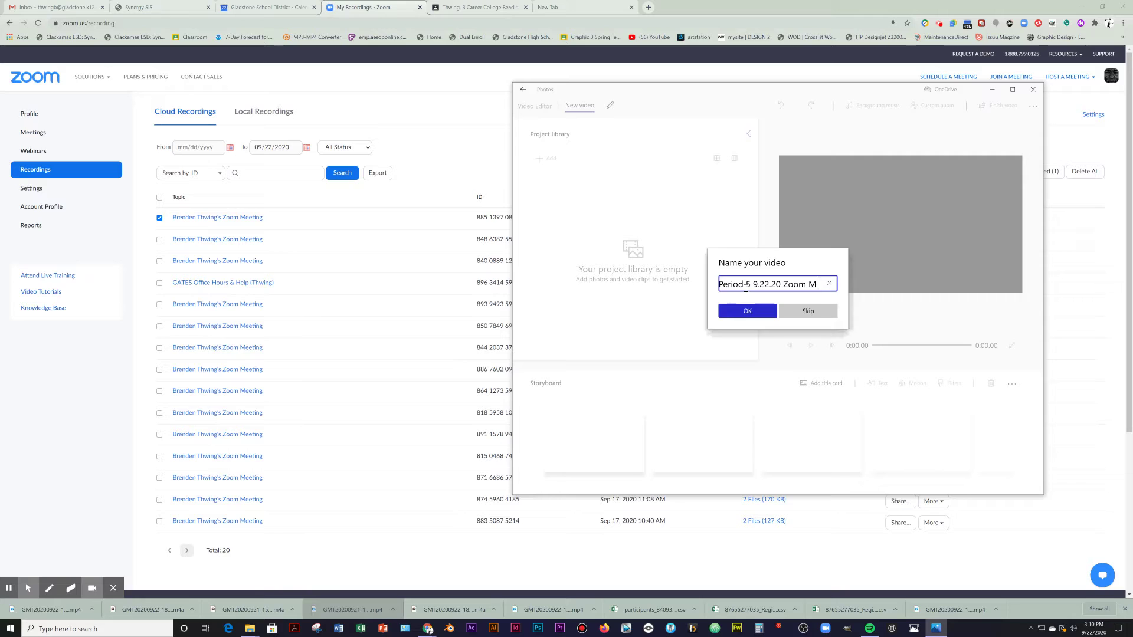
key(BackSpace)
key(BackSpace)
Finish the project name, import the downloaded meeting video from this PC, and add it to the storyboard
text(tg)
click(758, 311)
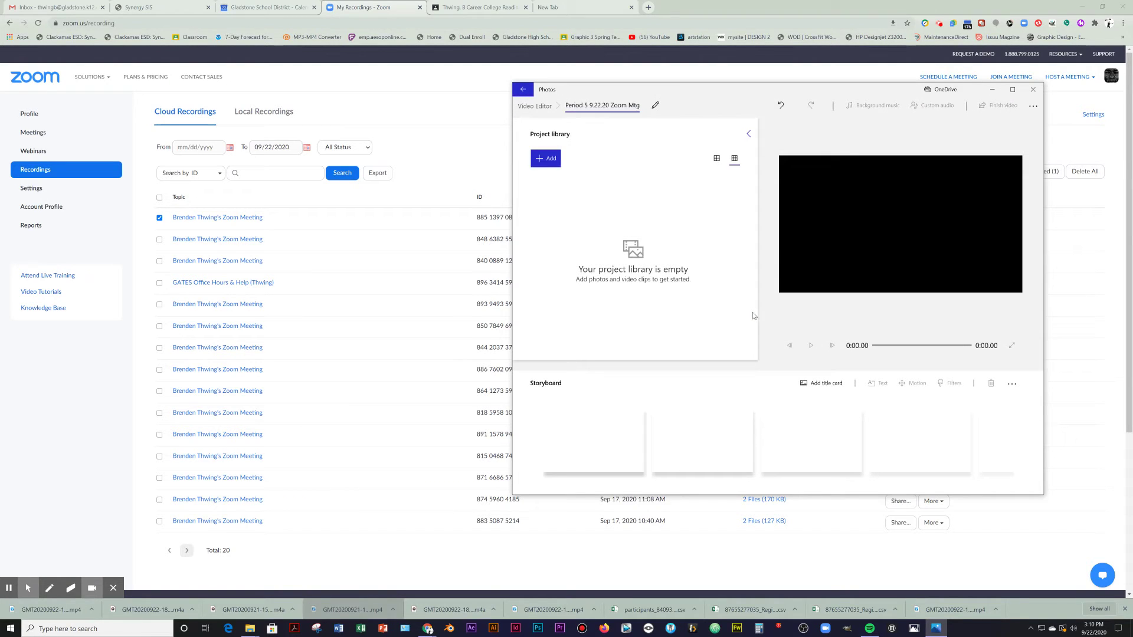
click(548, 159)
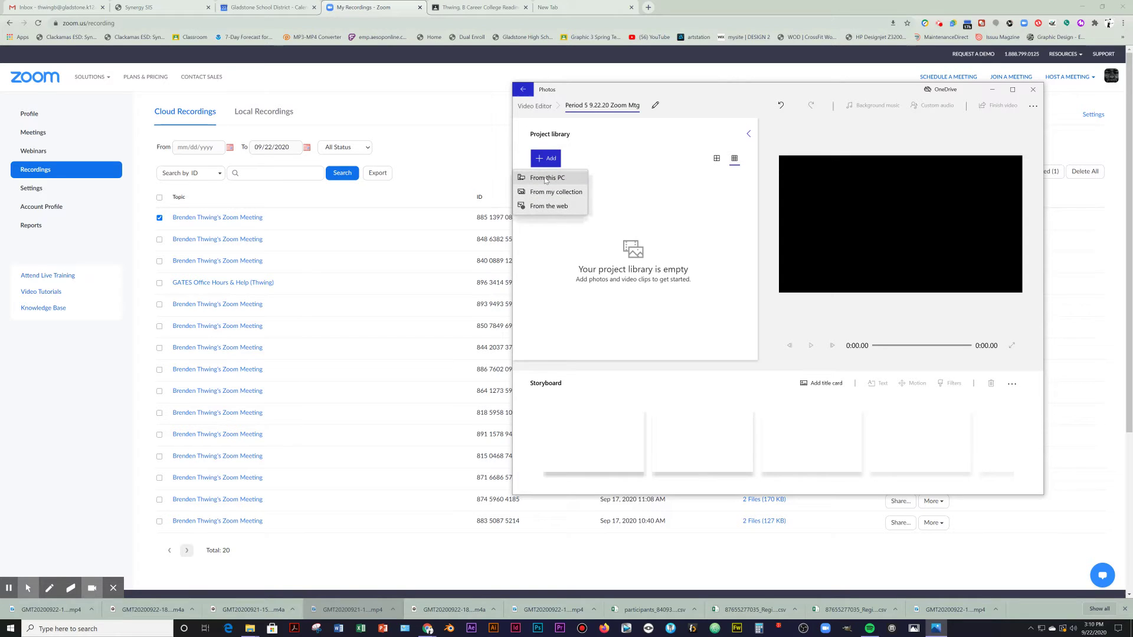
click(545, 178)
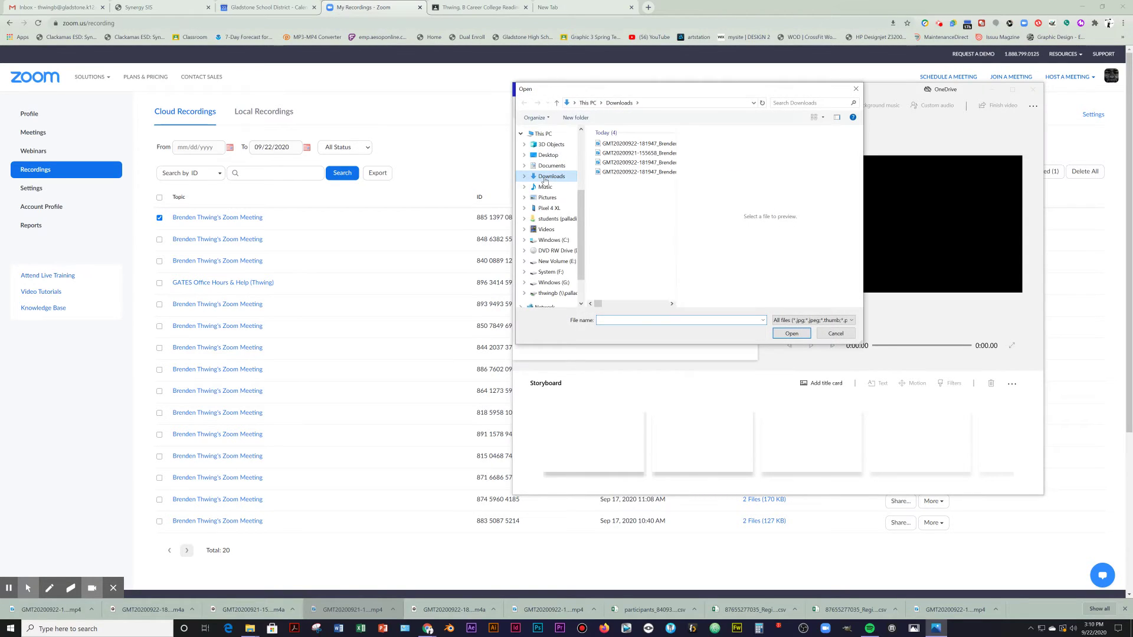
click(626, 145)
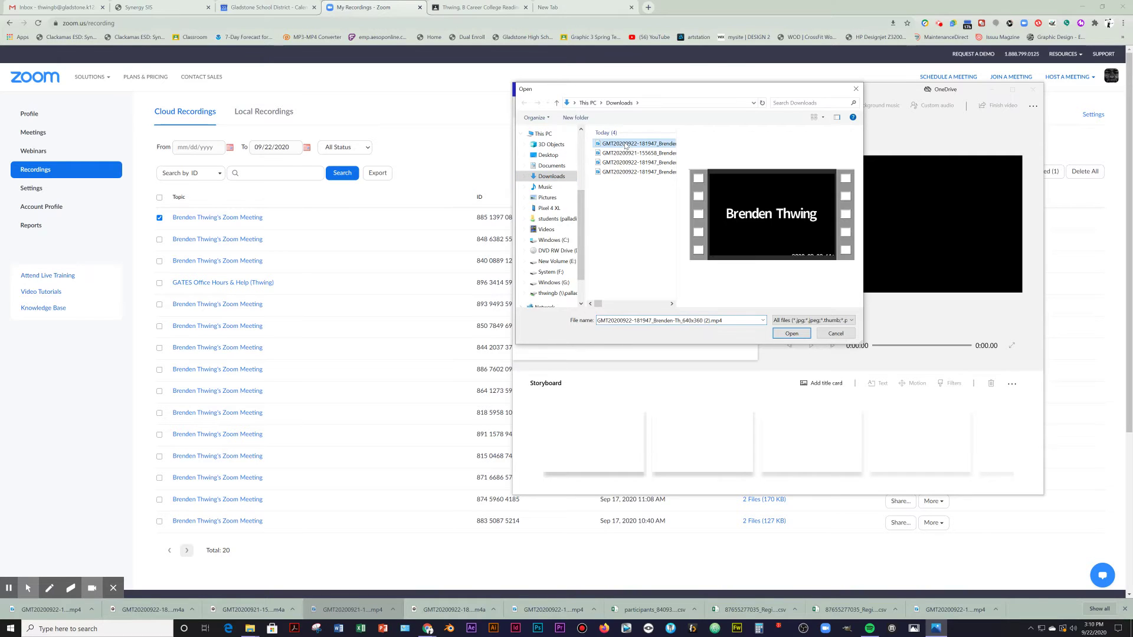
click(795, 336)
click(576, 197)
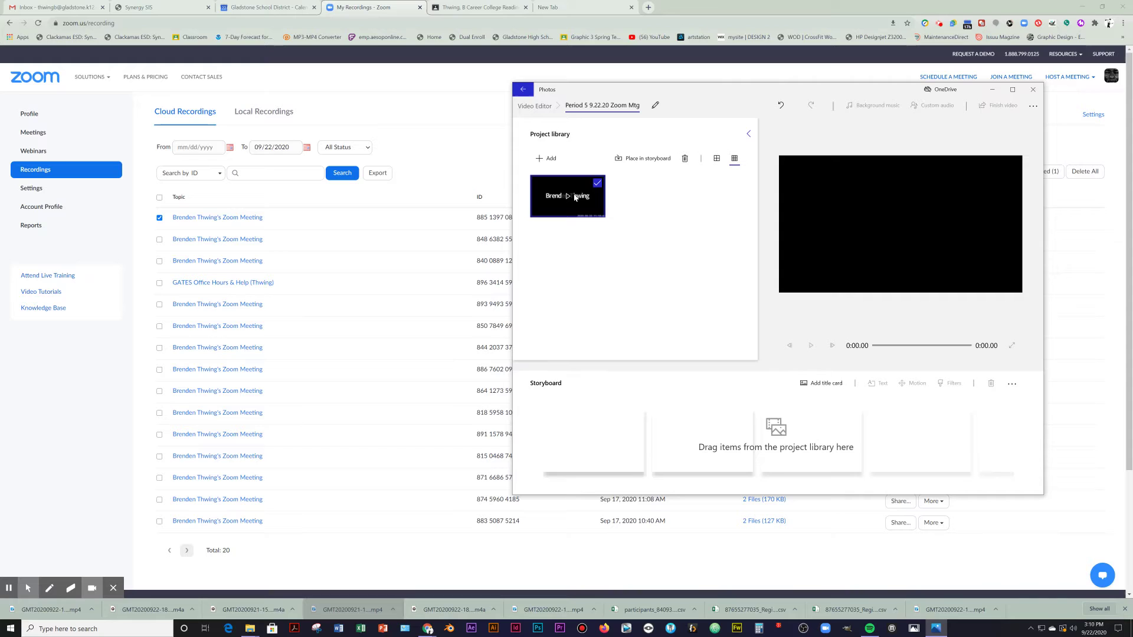
drag(575, 197, 610, 454)
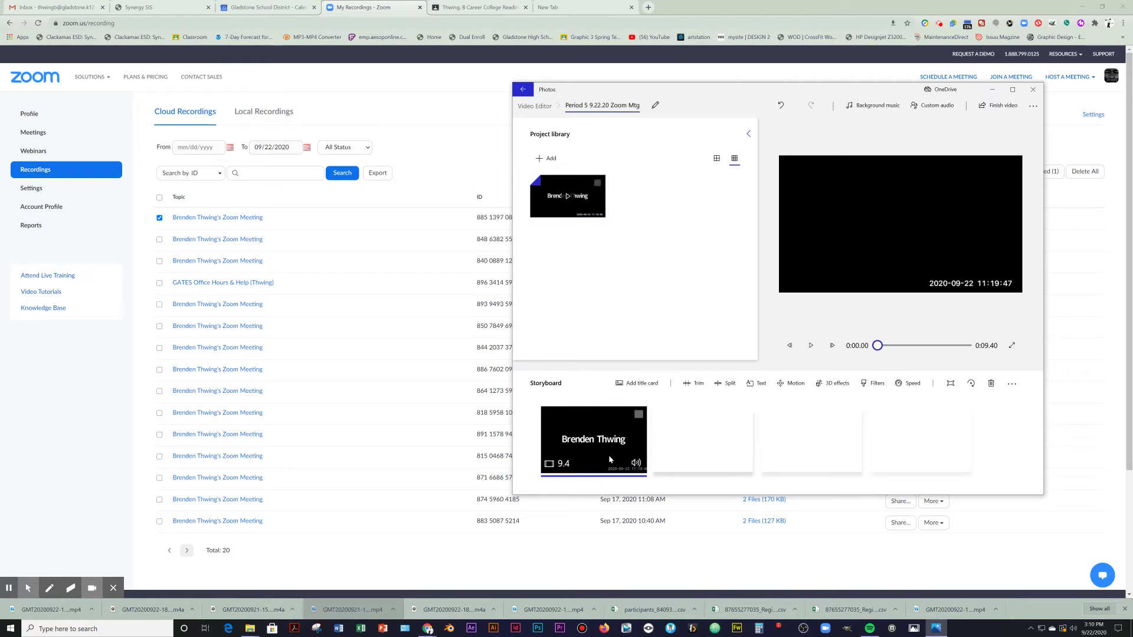
Add a 3-second title card before the meeting clip, then select the clip
click(642, 385)
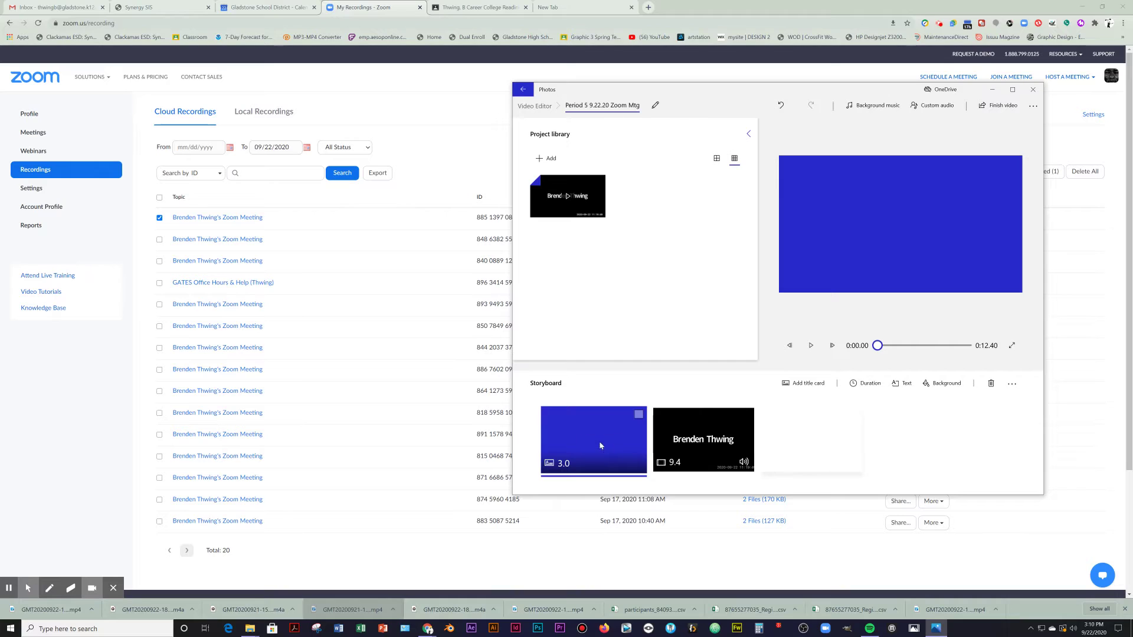
click(708, 442)
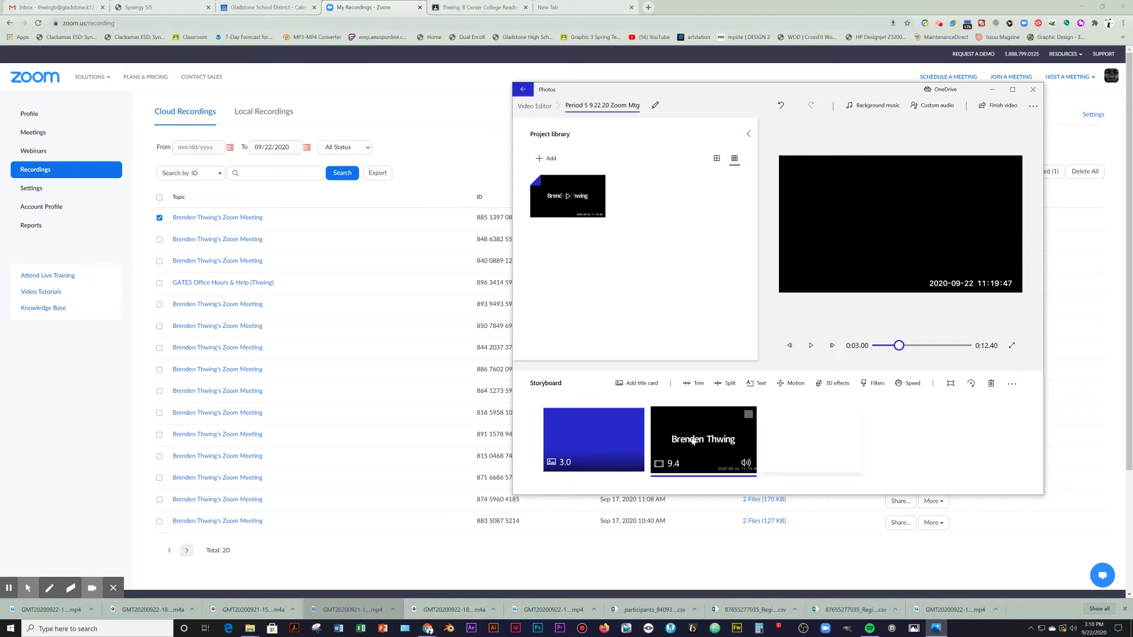
Trim both ends of the meeting clip to 7.07 seconds, making the video 10.06 seconds
click(699, 385)
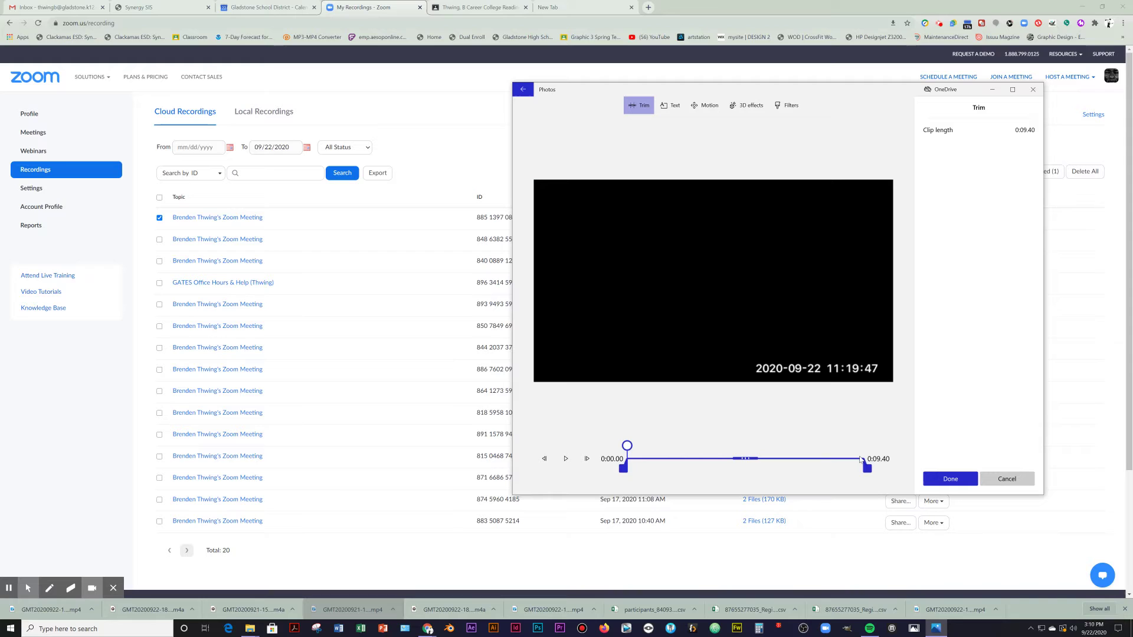
drag(865, 468, 834, 471)
drag(624, 469, 648, 471)
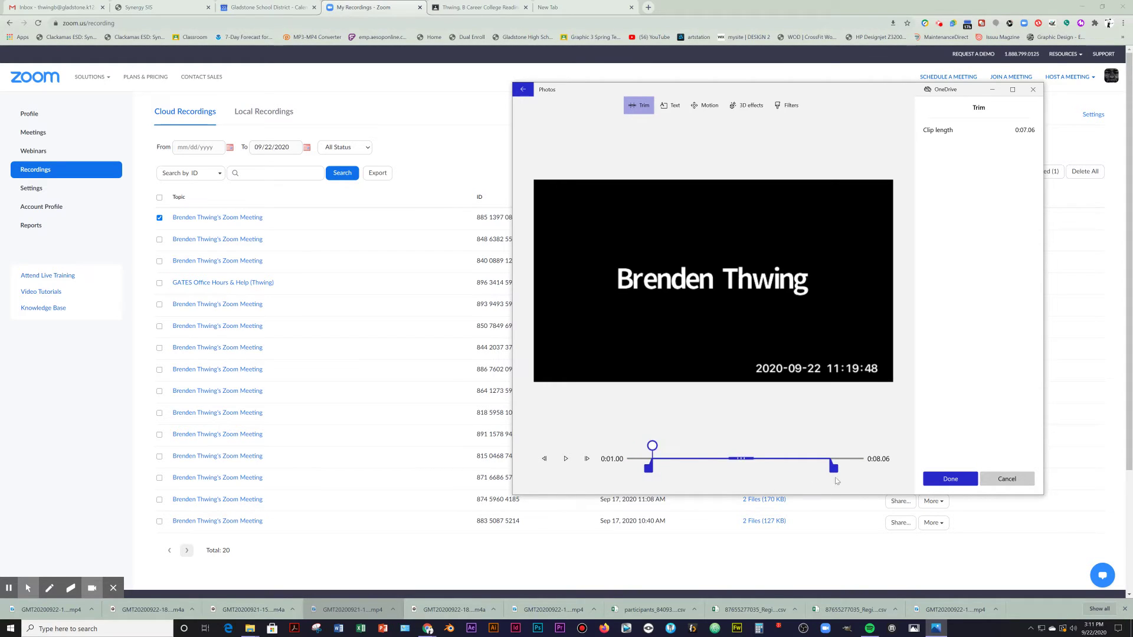
click(957, 481)
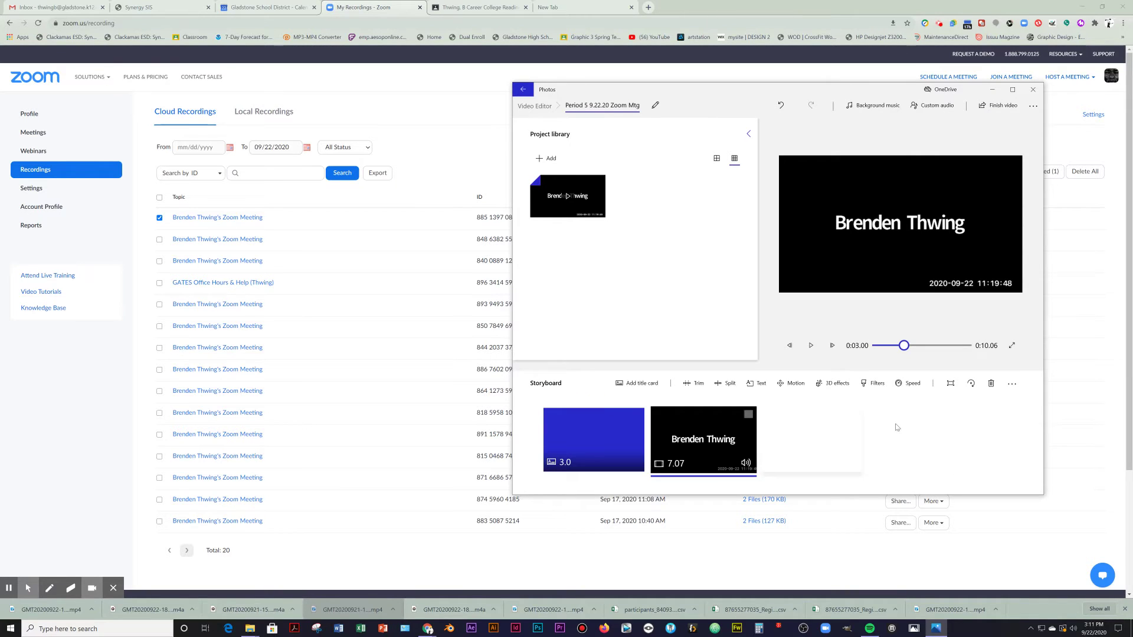
Export the video at Low 540p as Period 5 9.22.20 Zoom Mtg.mp4, then stop its playback
click(995, 109)
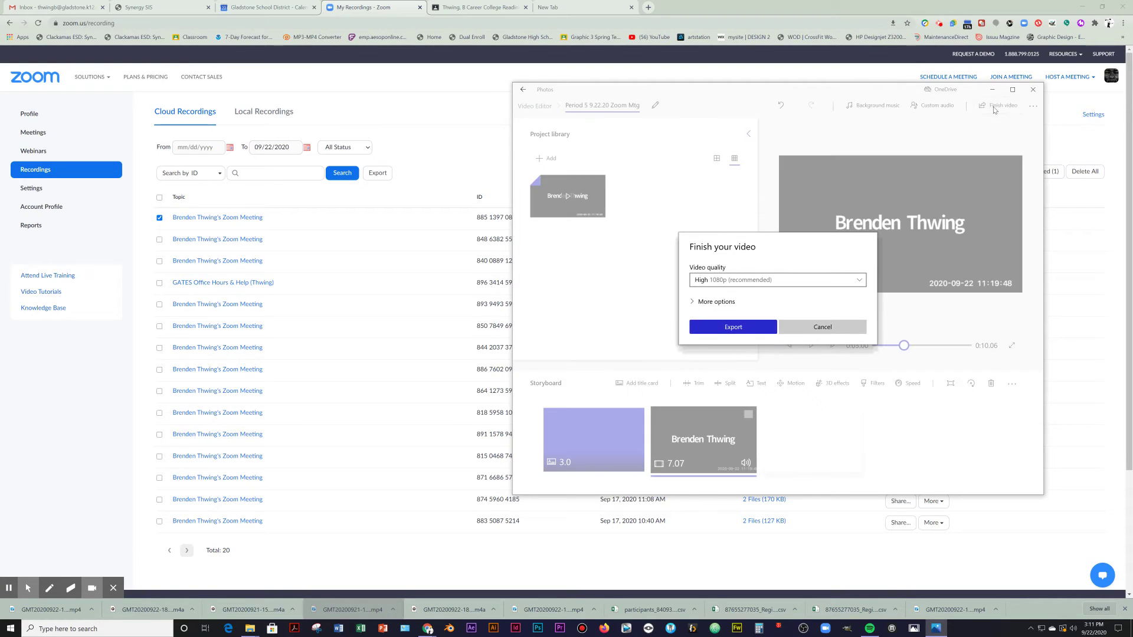
click(779, 281)
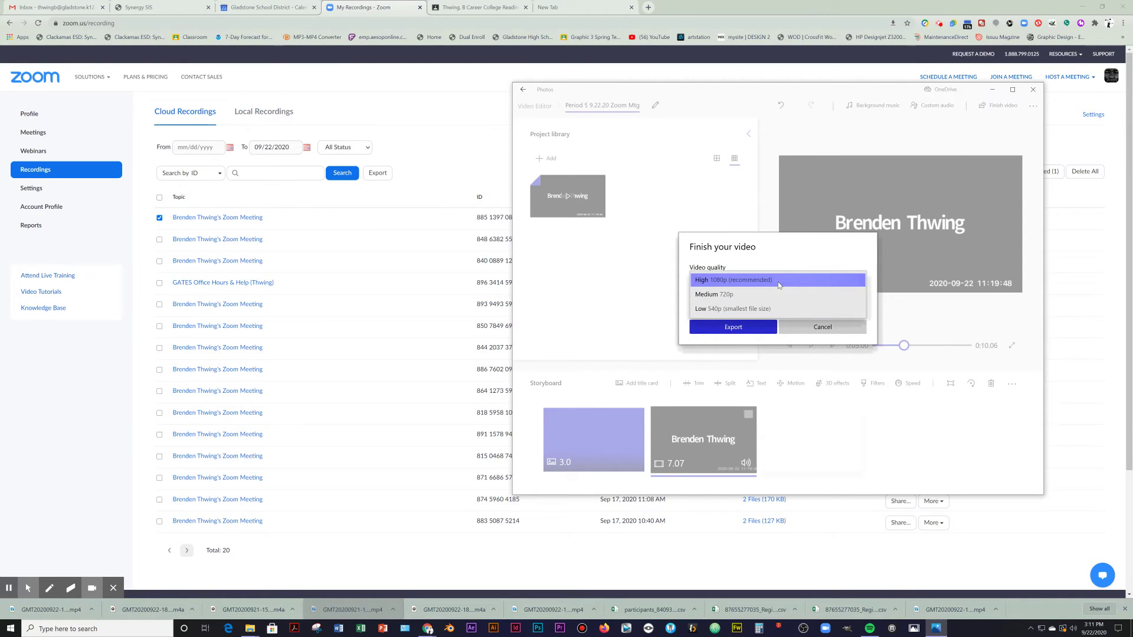
click(766, 309)
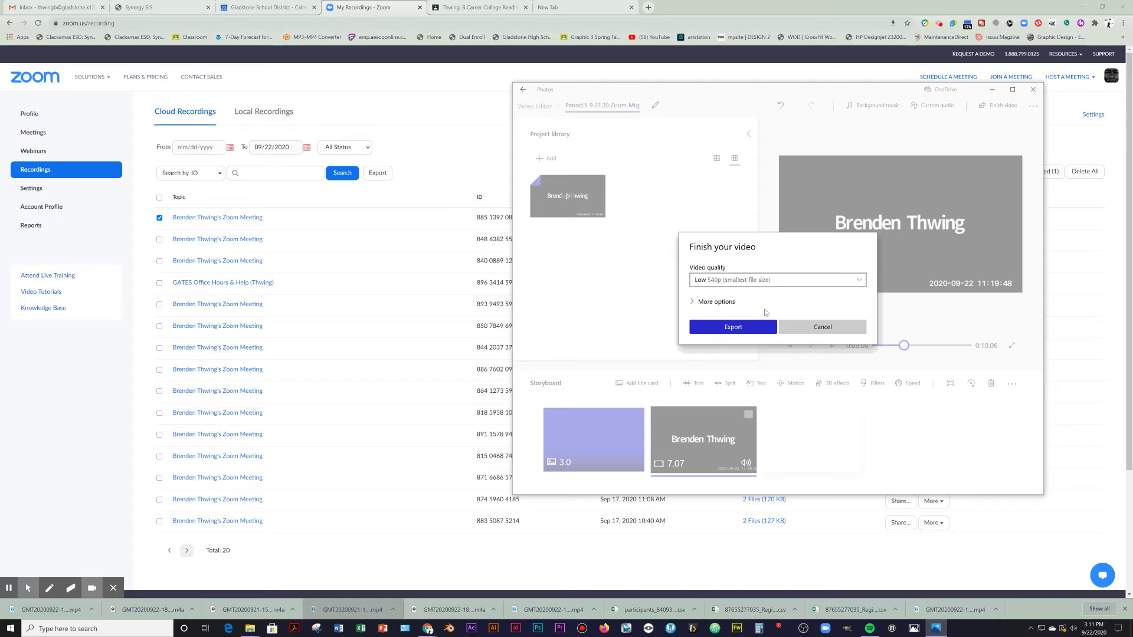
click(721, 328)
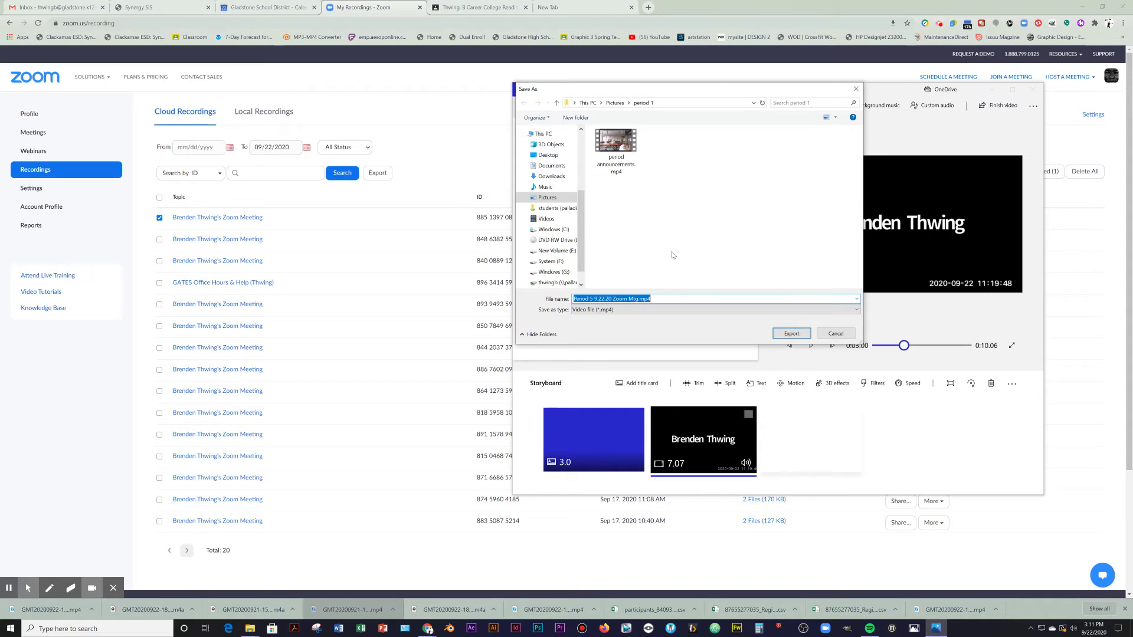
click(792, 333)
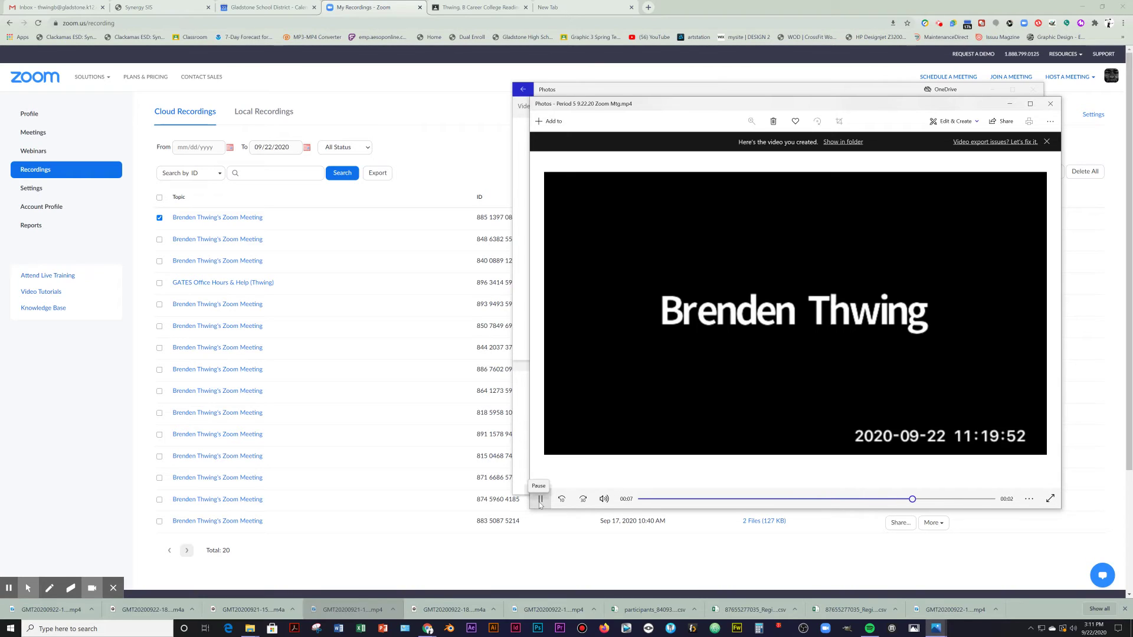
click(540, 502)
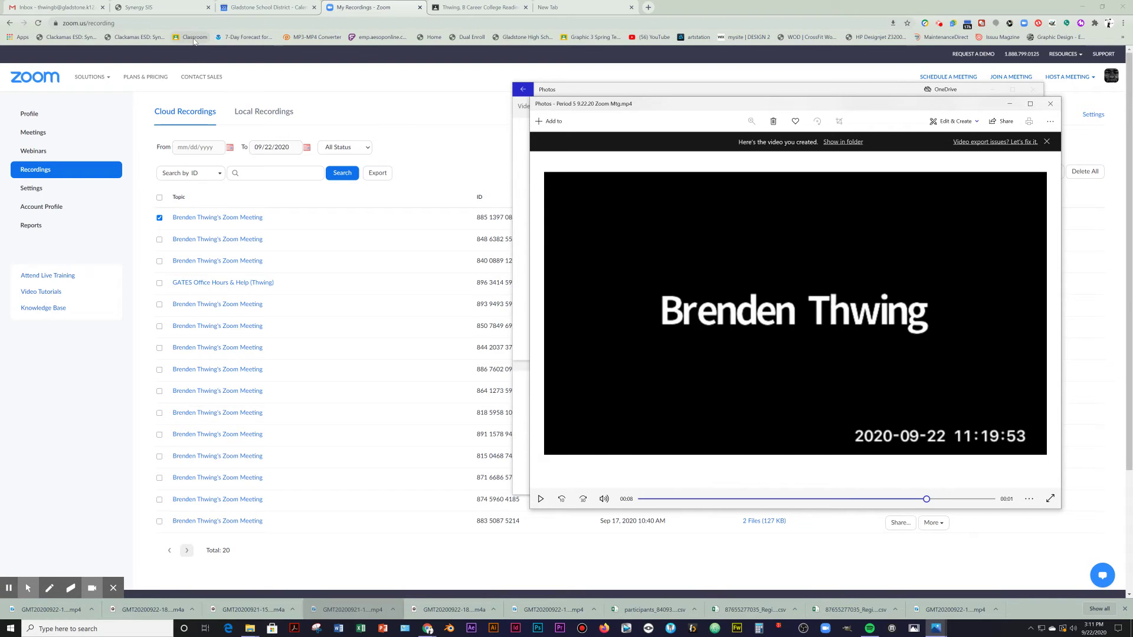
On the Classroom Classwork page, create a material titled 'Zoom Recording for 9.22.20 9.25.20'
click(469, 8)
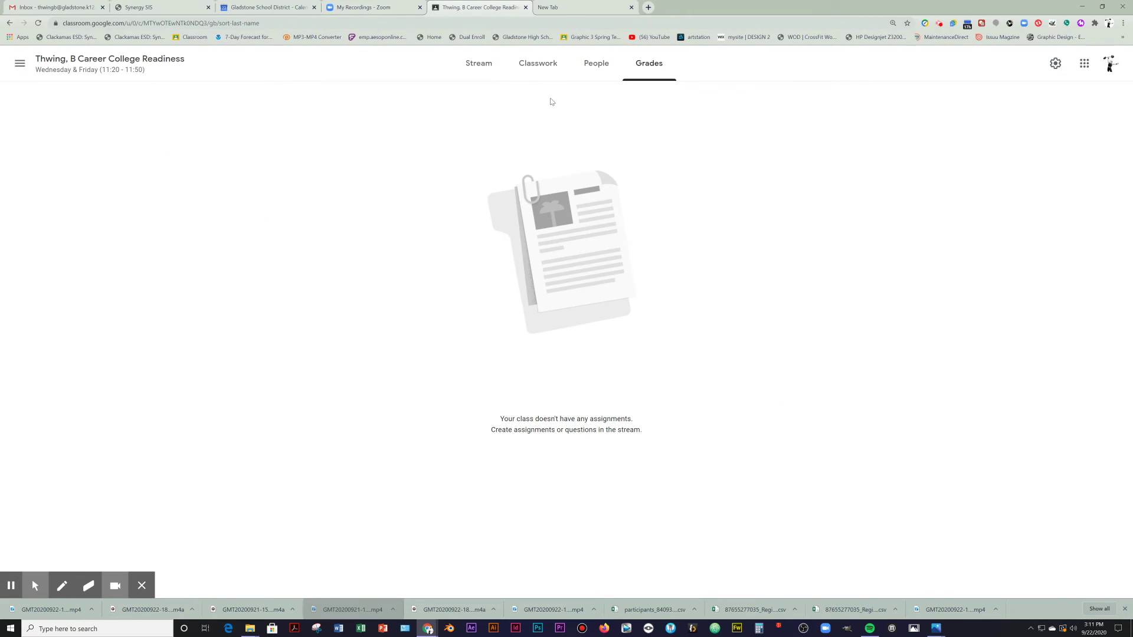
click(535, 65)
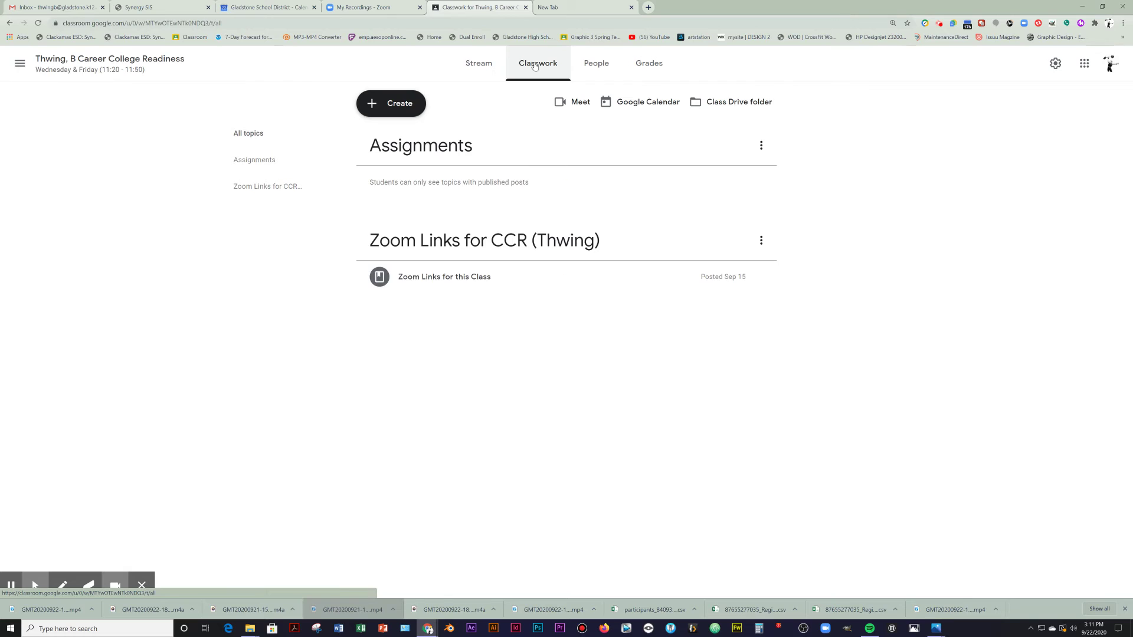
click(396, 107)
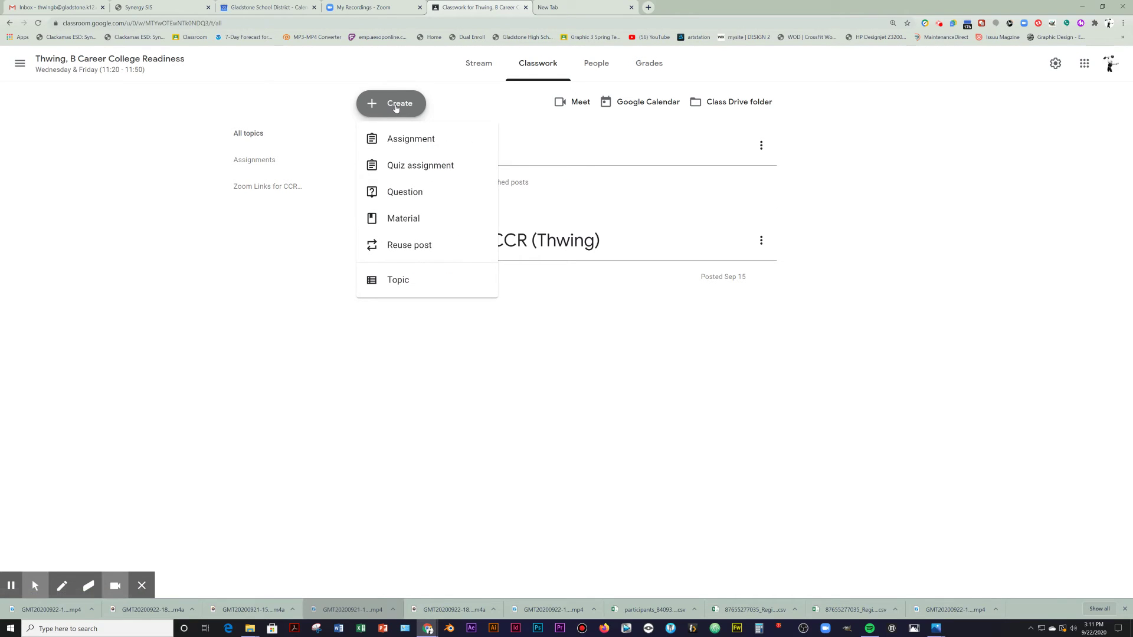
click(401, 227)
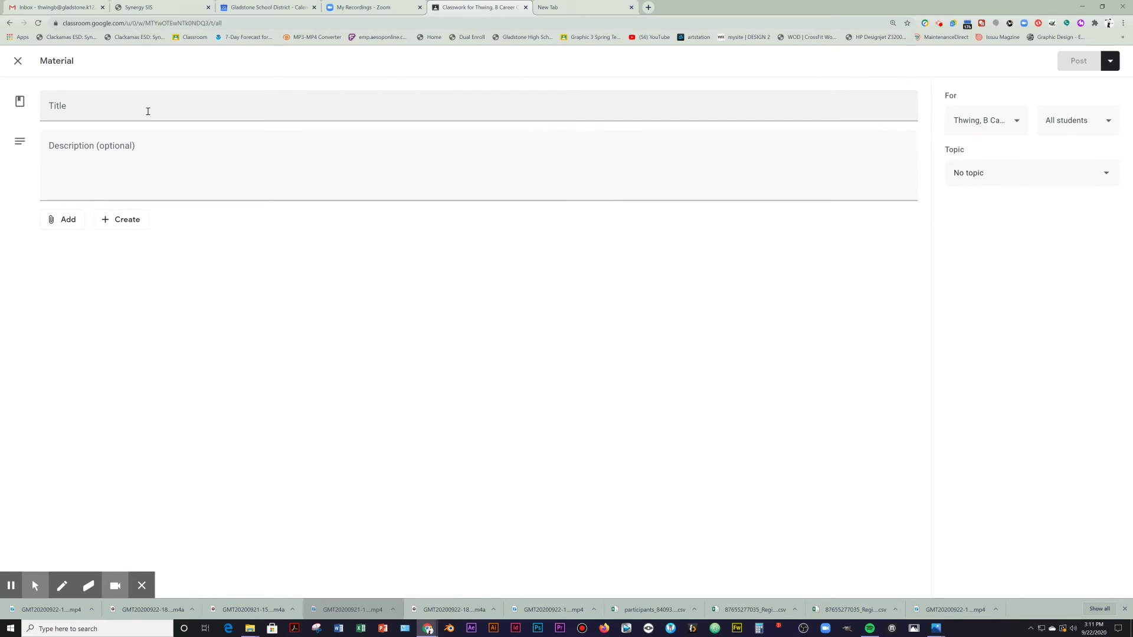
click(148, 111)
text(Zoom)
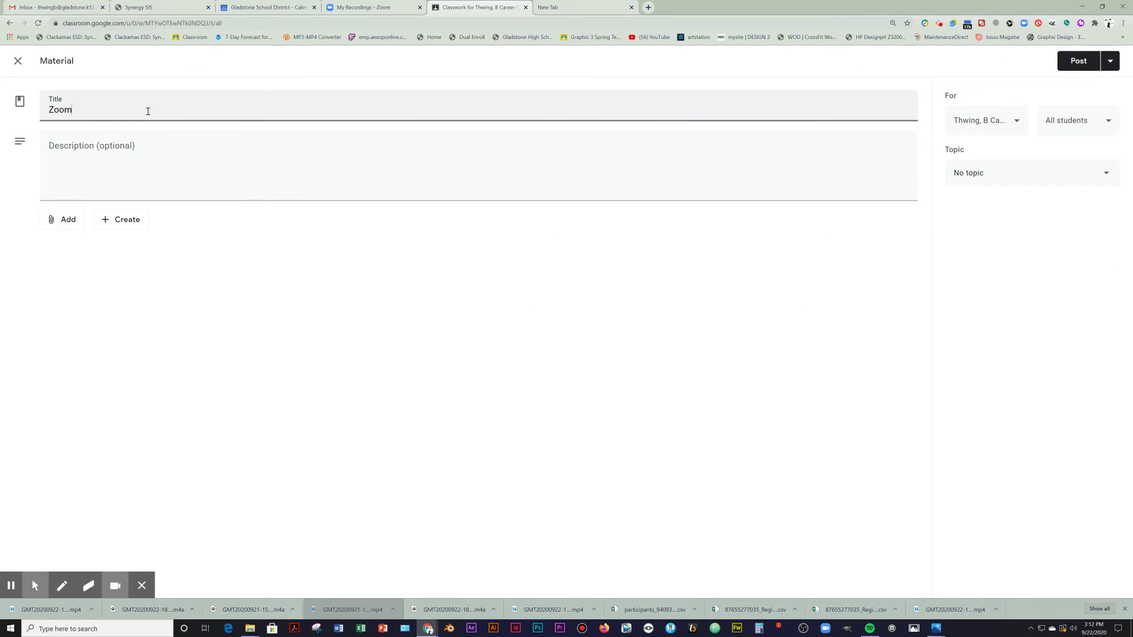
text( Recording for 9)
text(.22.20 9.25.20)
Upload Period 5 9.22.20 Zoom Mtg.mp4 from Pictures\period 1 as the material's attached file
click(65, 220)
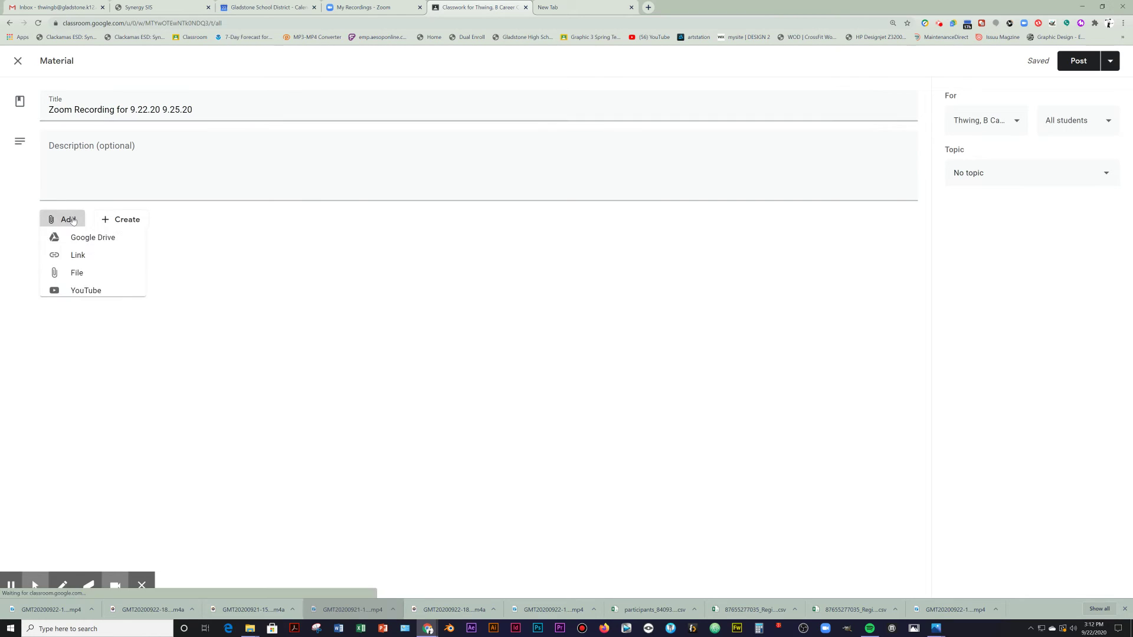
click(89, 281)
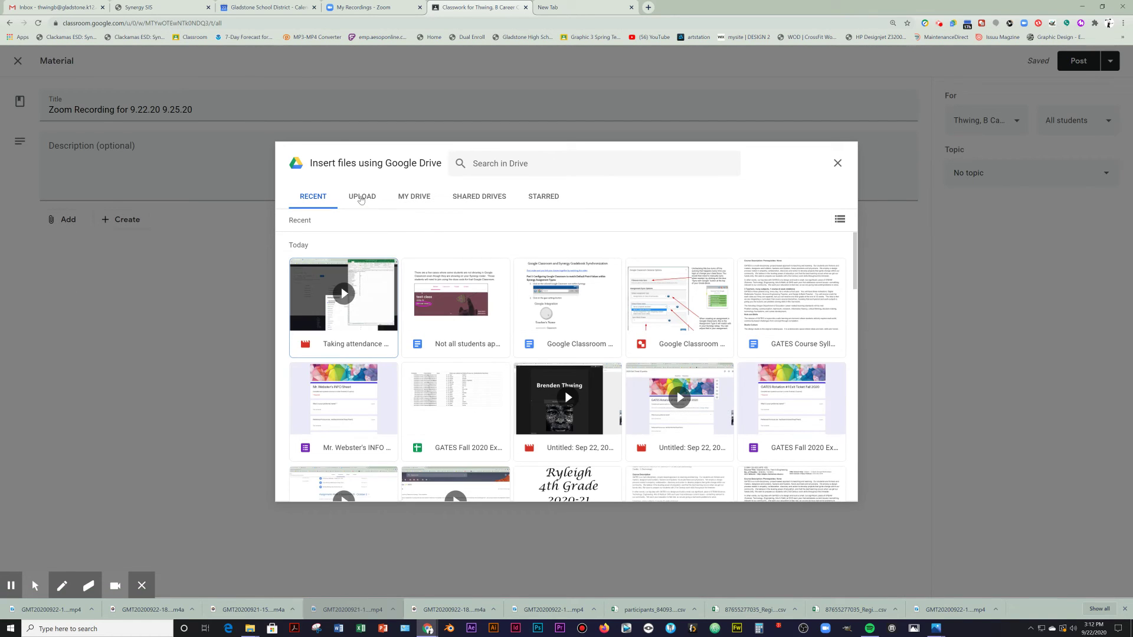
click(361, 198)
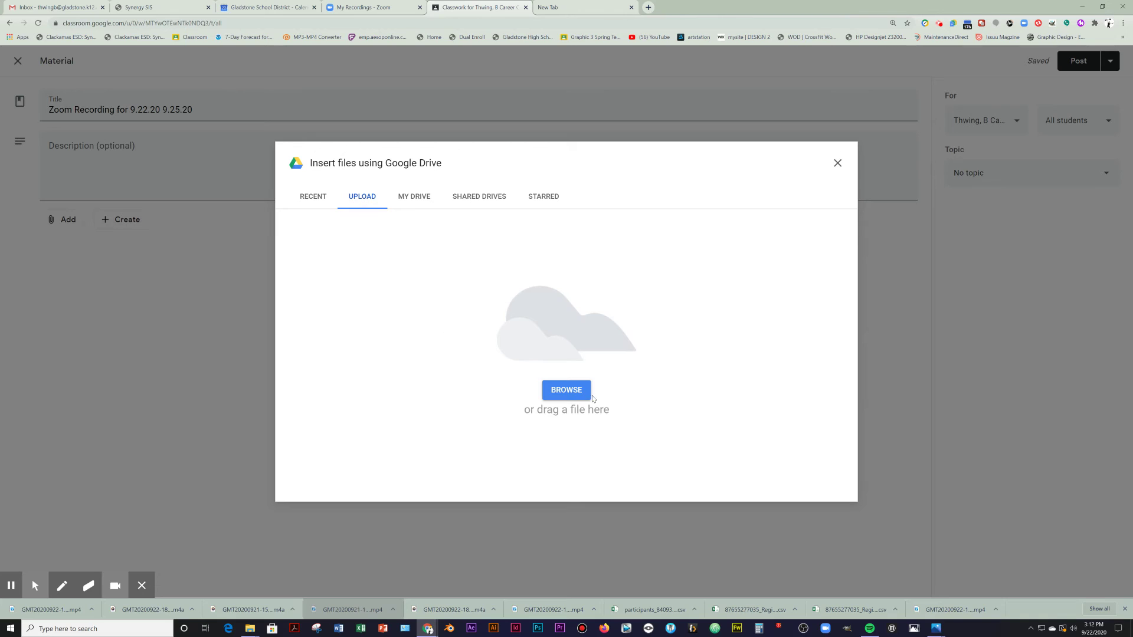
click(575, 390)
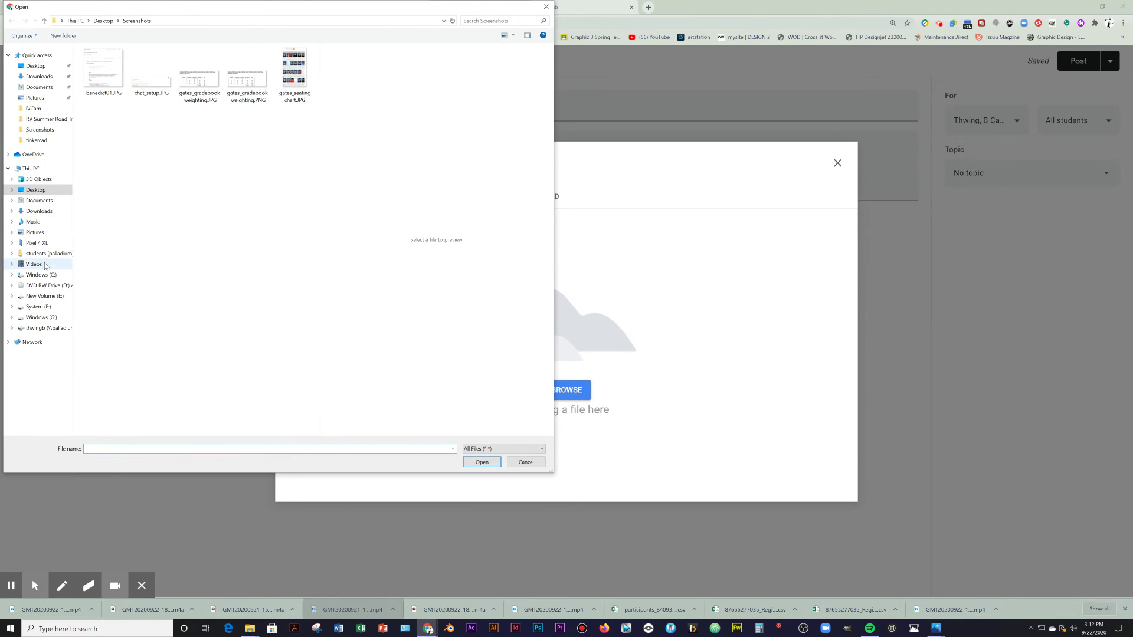
click(40, 233)
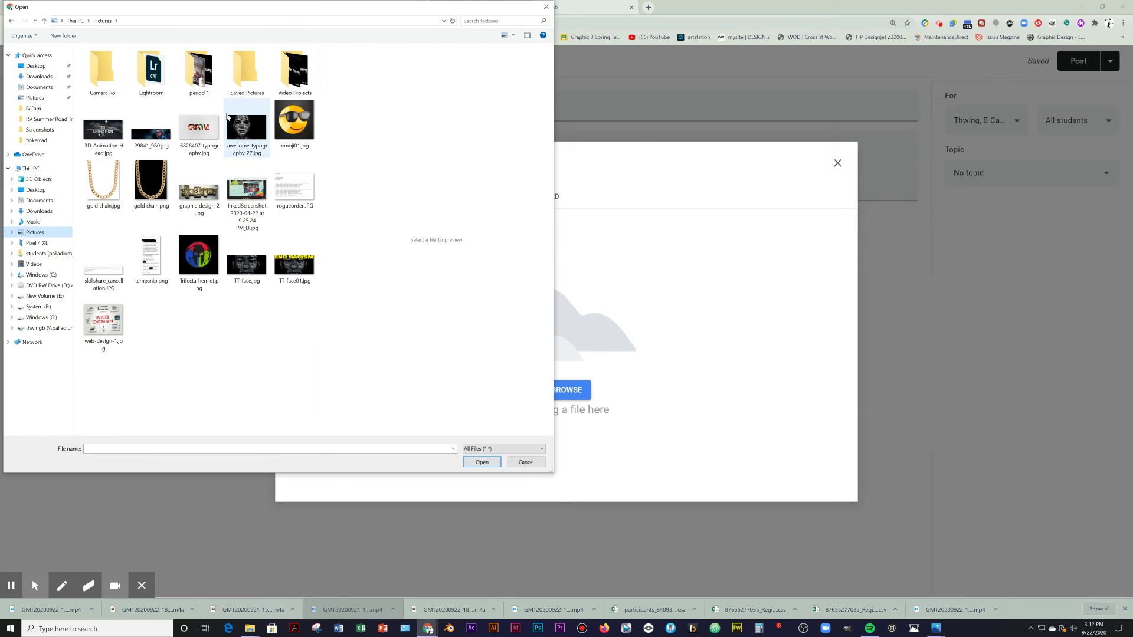
double_click(201, 74)
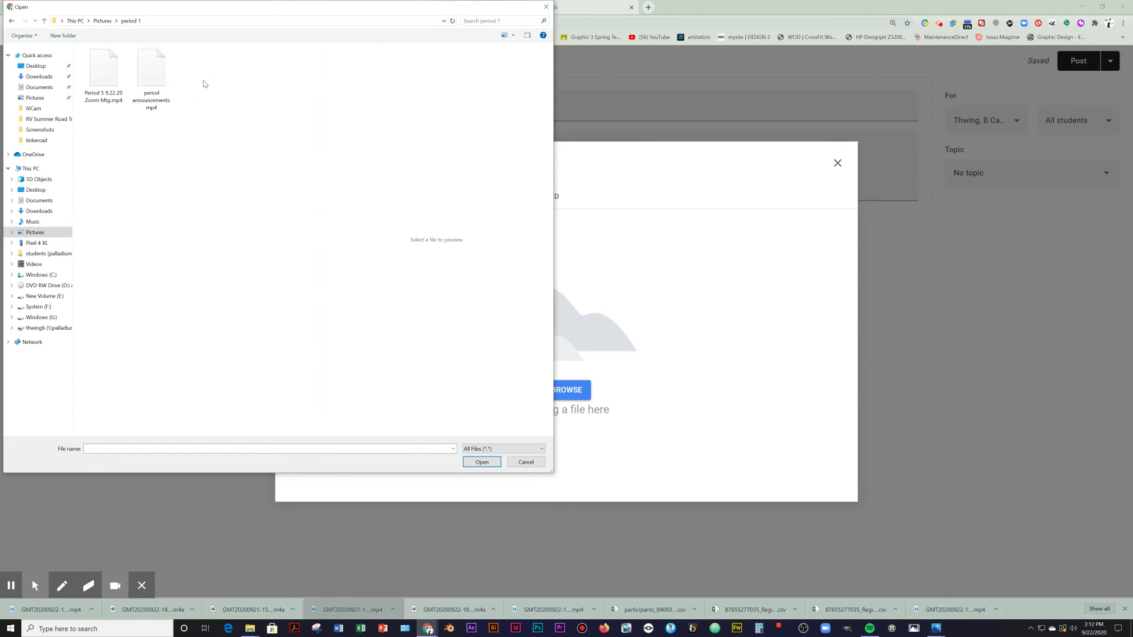
click(102, 86)
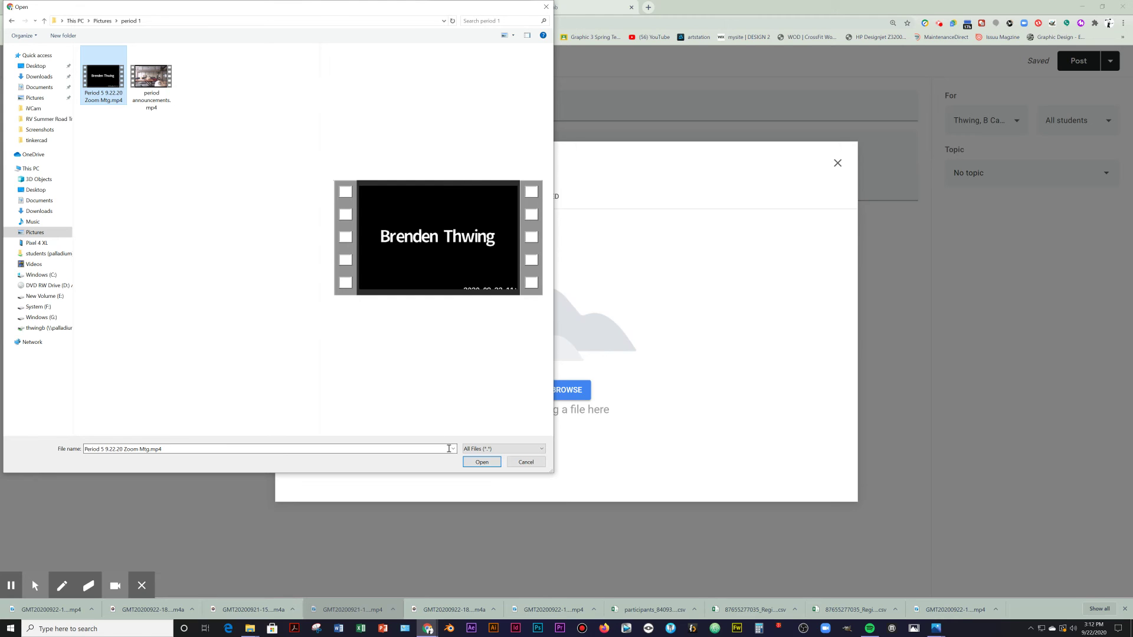
click(478, 462)
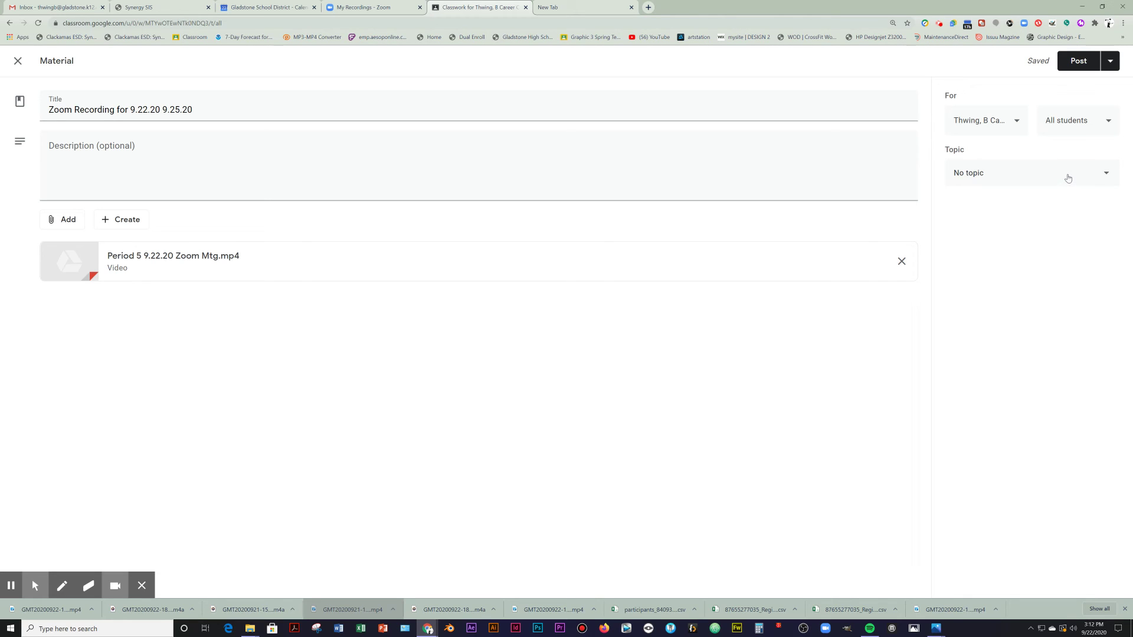
Leave the material's topic as No topic and post it to the class
click(1068, 178)
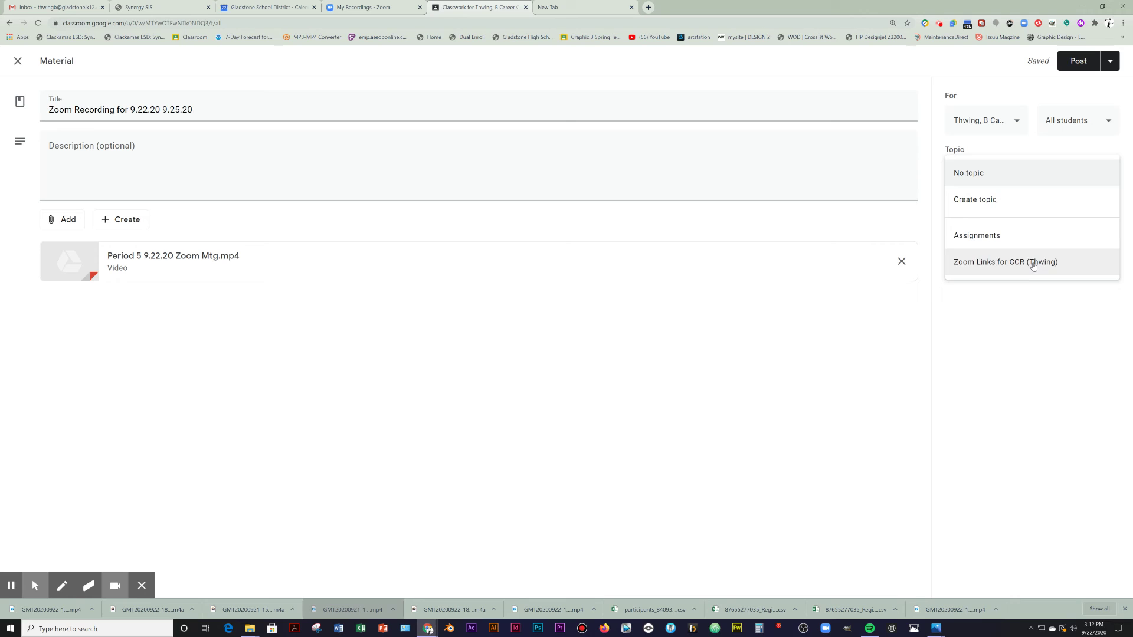
click(132, 300)
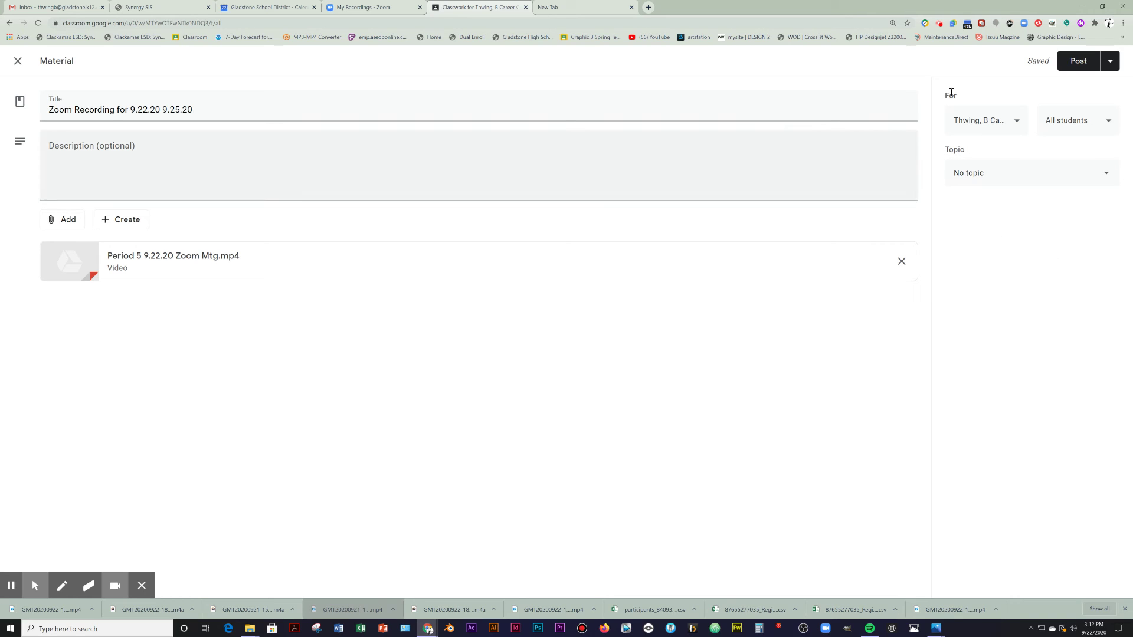
click(1078, 62)
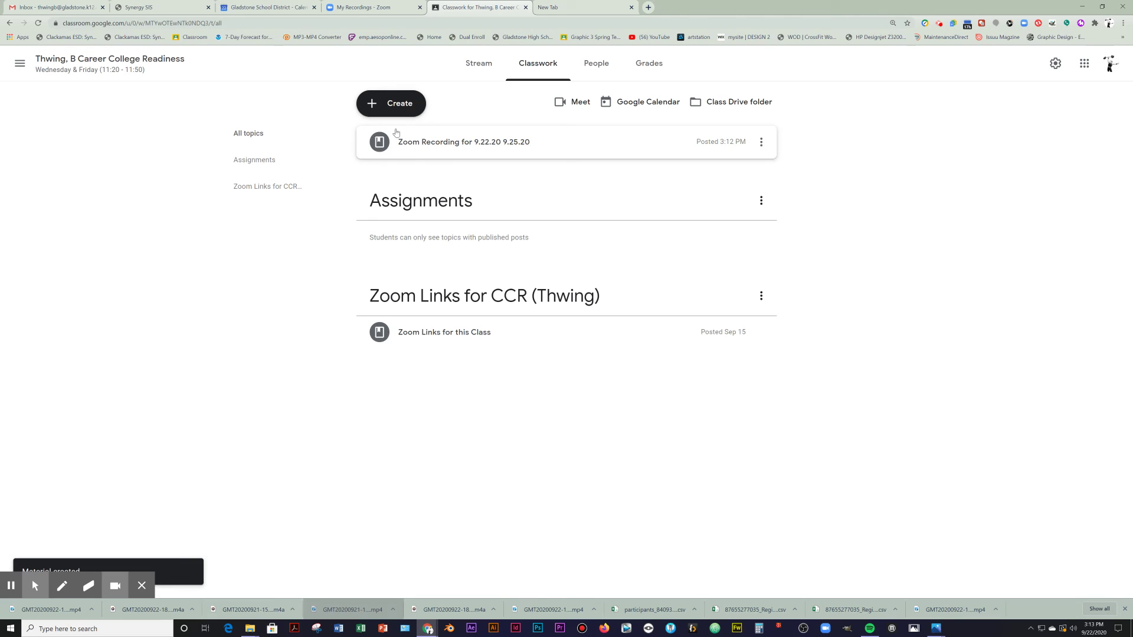
Start a new Classroom material and assign it the new topic 'Zoom Recordings for 9.22.20-9.25.20'
click(399, 112)
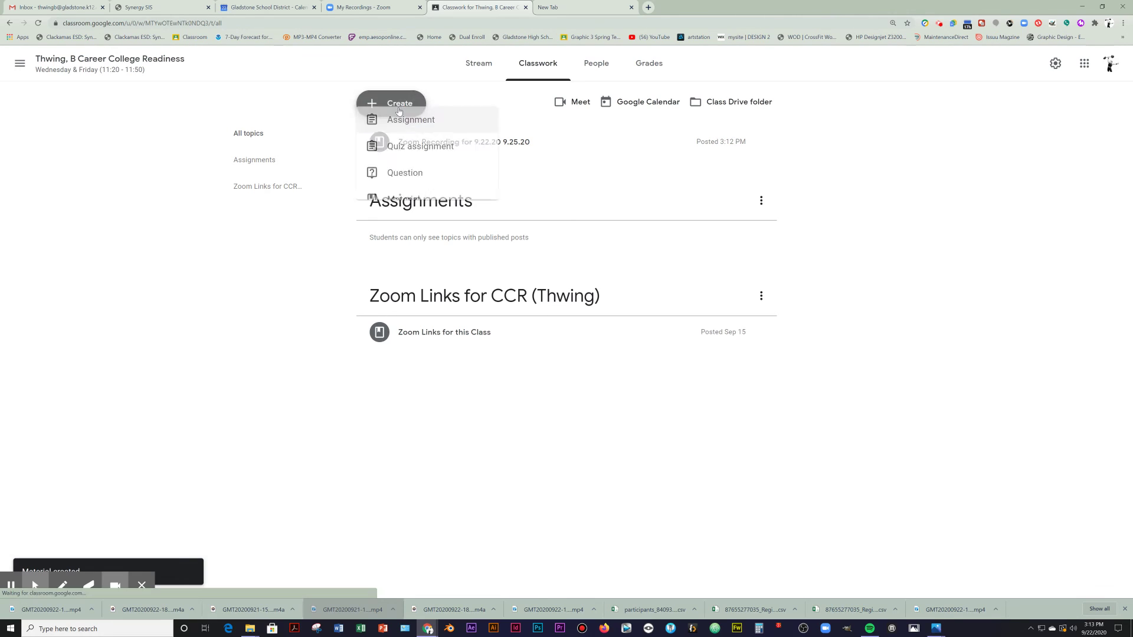
click(412, 219)
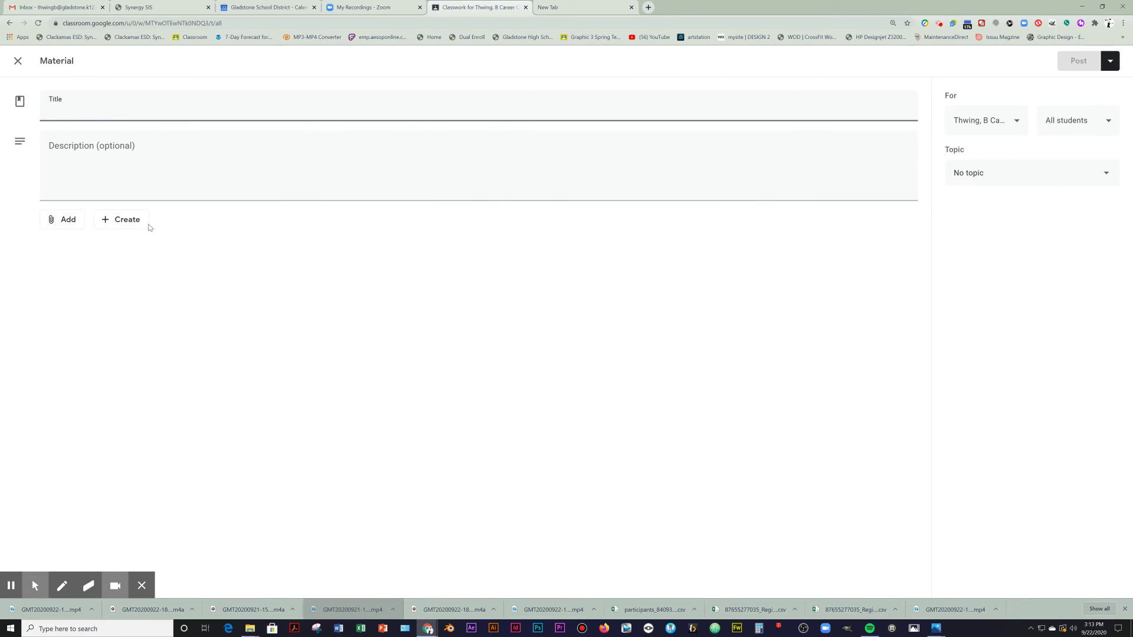
click(1053, 187)
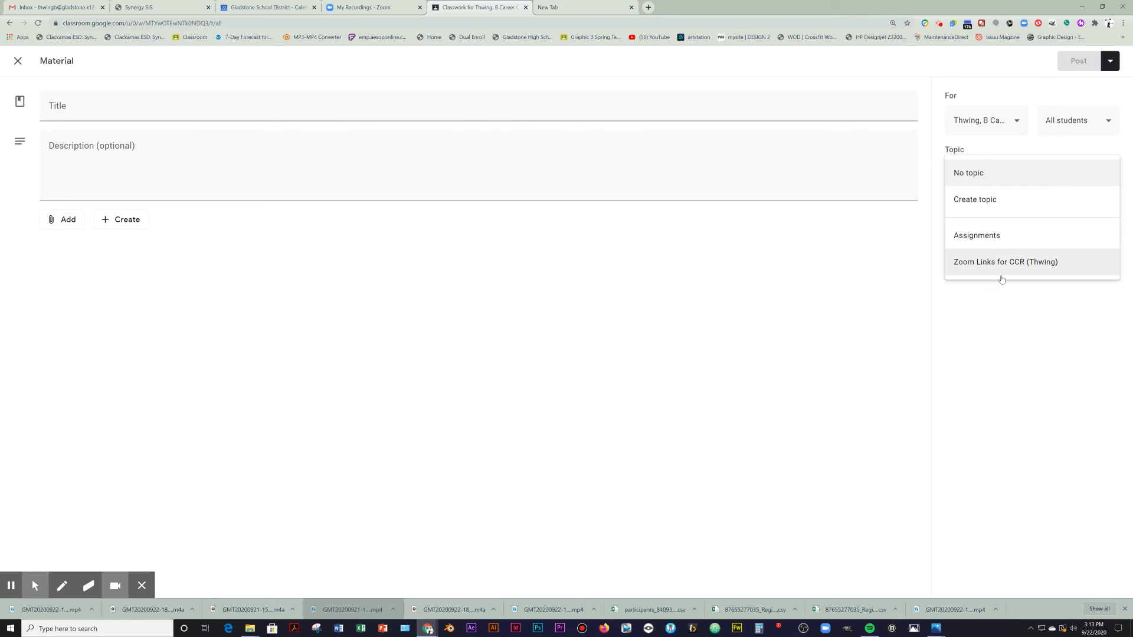
click(974, 202)
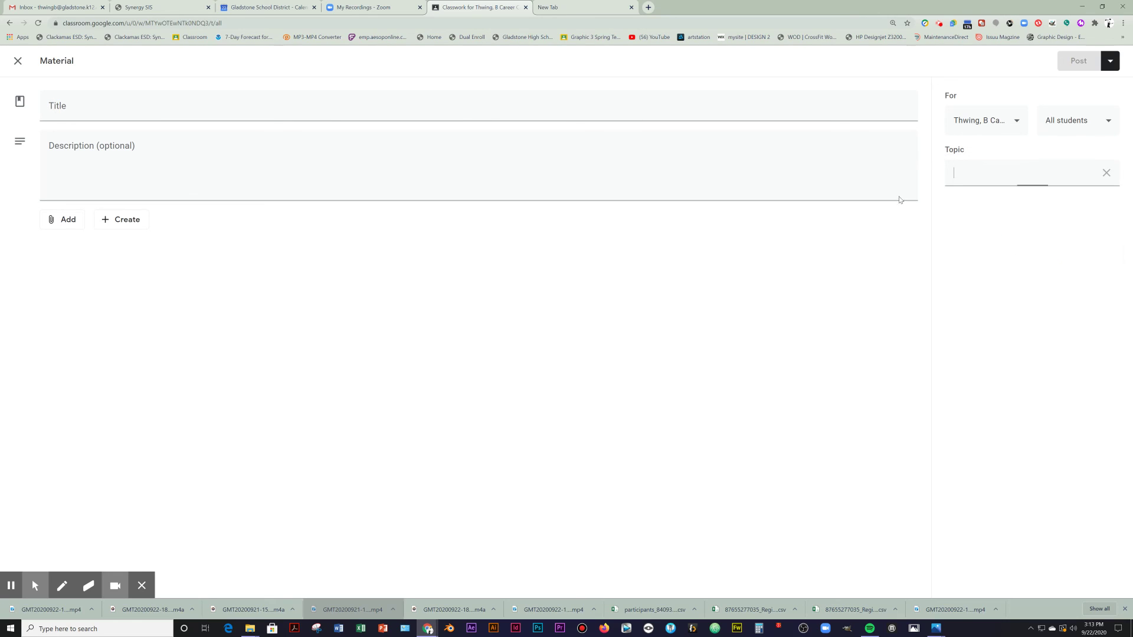
text(Zoom Recordings for)
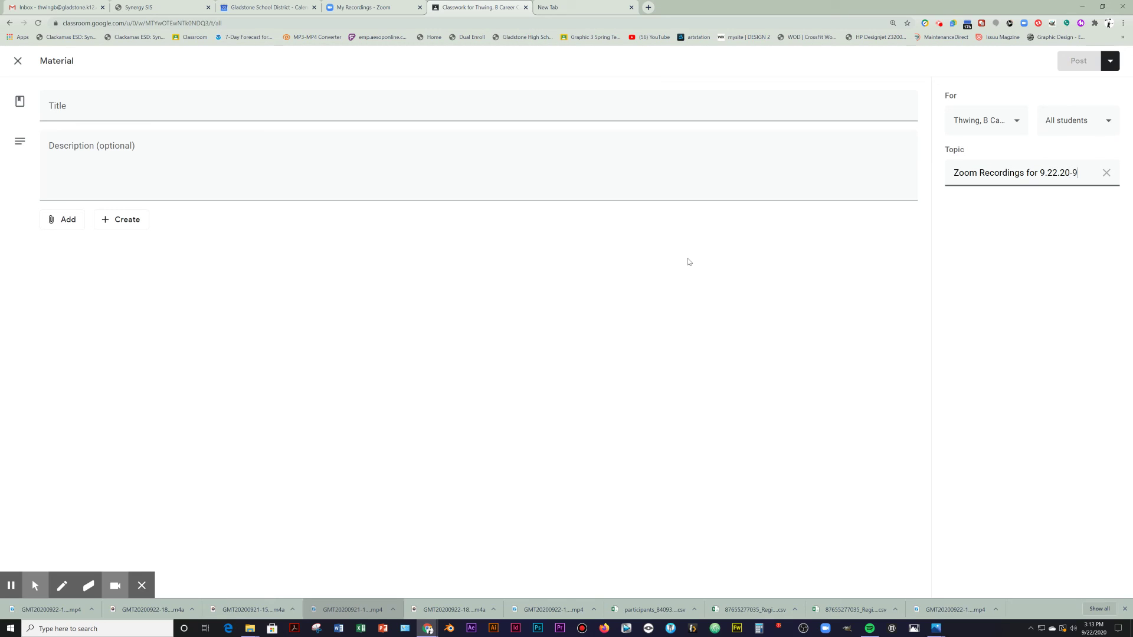
text(9.22.20-9.25.20)
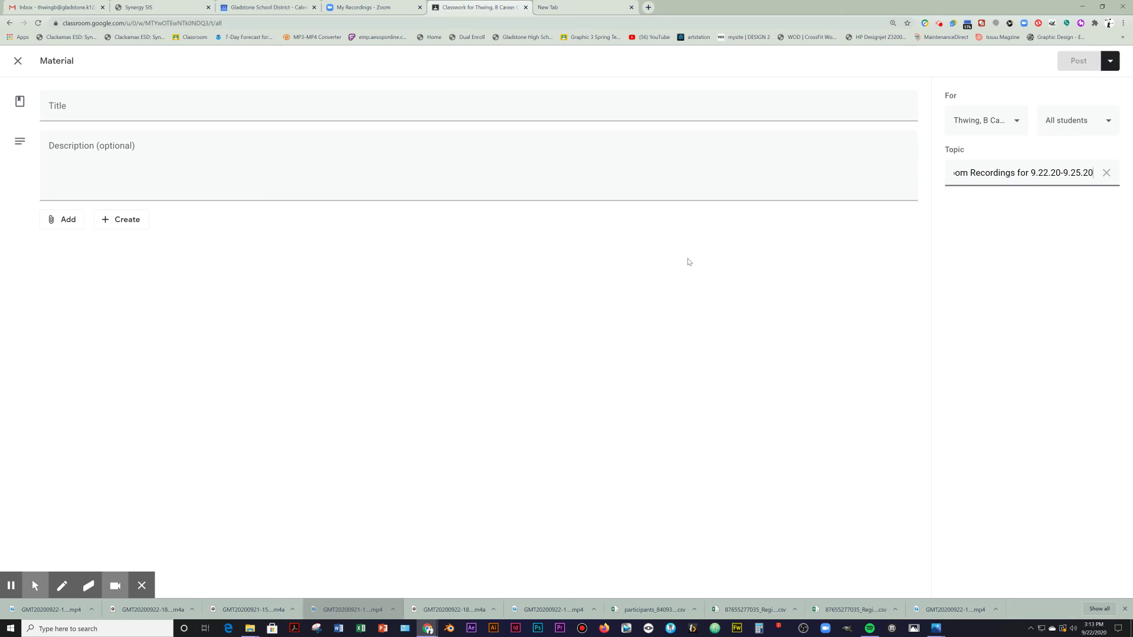
click(1091, 216)
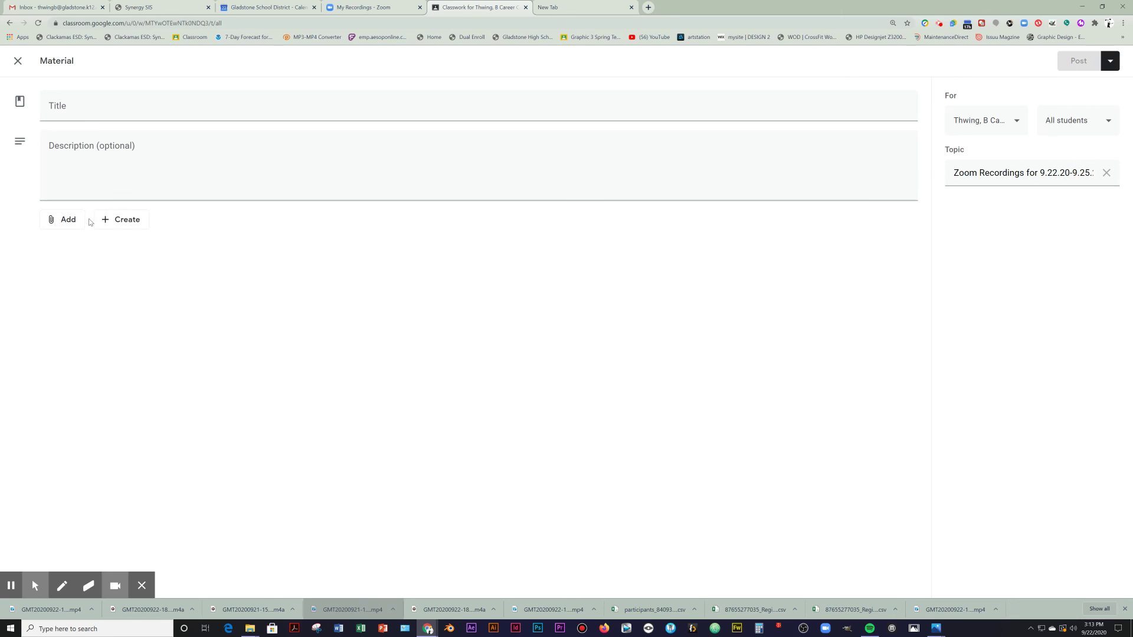